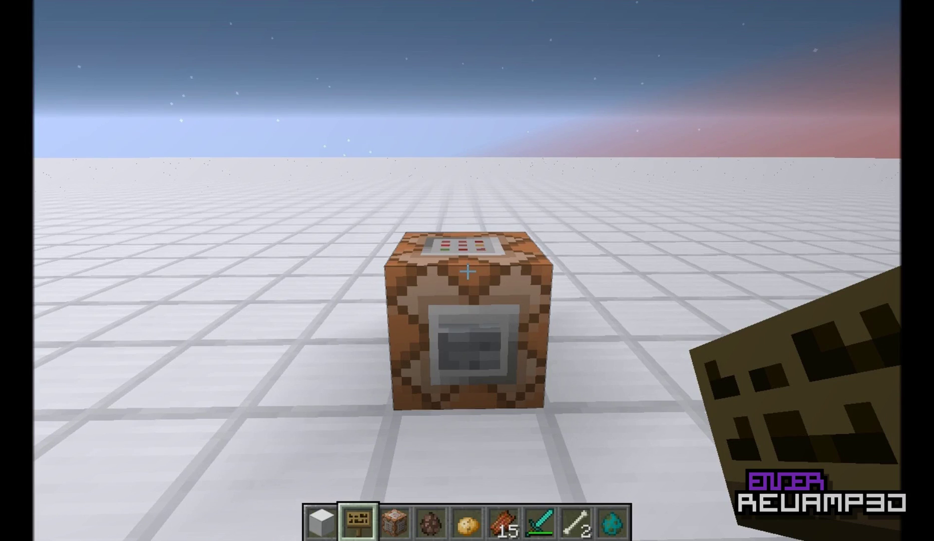
Step: Rewrite the command block's command as 'setblock ~ ~1 ~ minecraft:sand' and save it
right_click(467, 272)
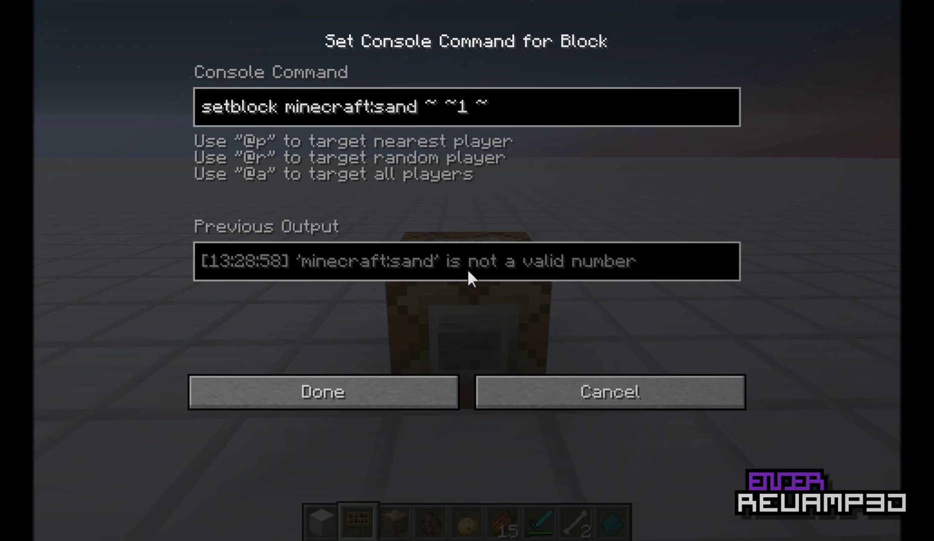
key("BackSpace")
key("BackSpace")
key("BackSpace")
key("BackSpace")
key("BackSpace")
key("BackSpace")
key("BackSpace")
key("BackSpace")
key("BackSpace")
key("BackSpace")
key("BackSpace")
key("BackSpace")
key("BackSpace")
key("BackSpace")
key("BackSpace")
key("BackSpace")
key("BackSpace")
key("BackSpace")
key("BackSpace")
key("BackSpace")
key("BackSpace")
key("BackSpace")
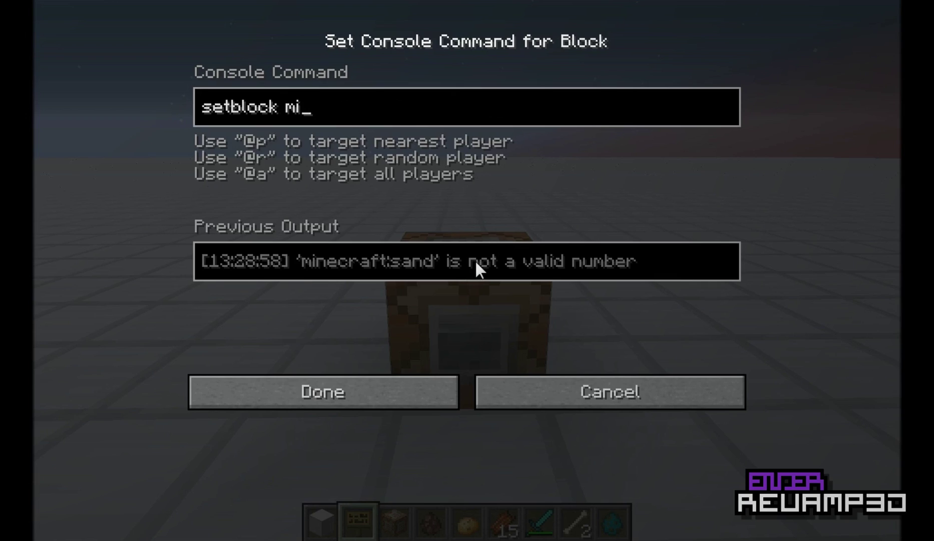
type("setbl")
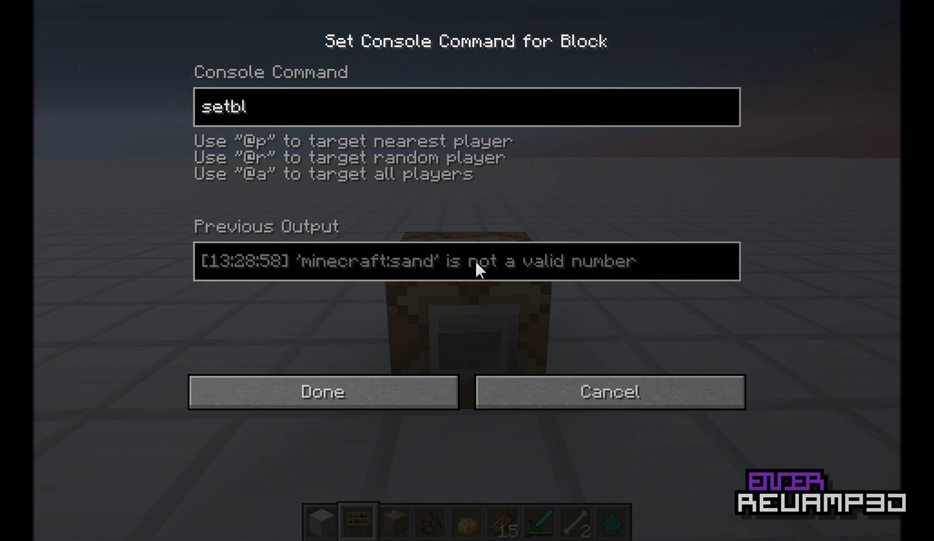
type("ock ~ ~1 ~")
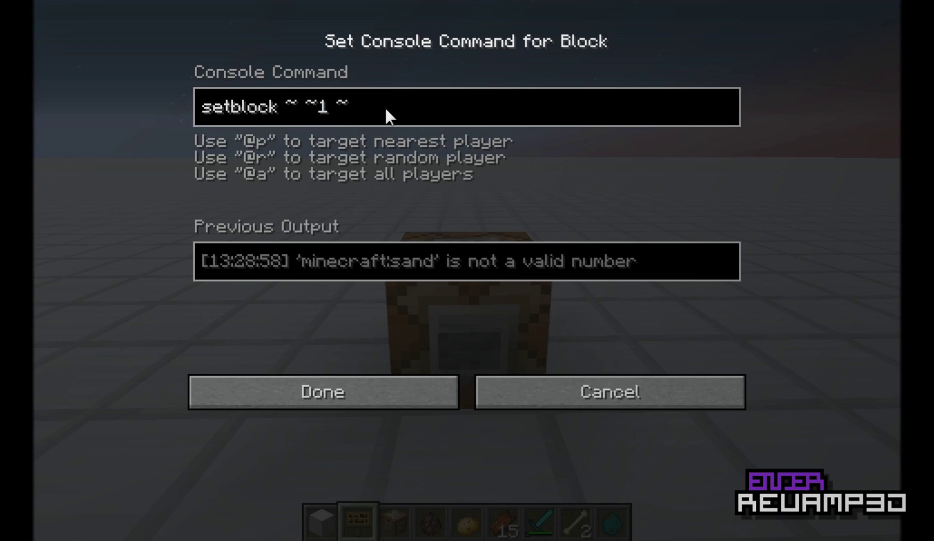
type("necraft:sand")
left_click(319, 378)
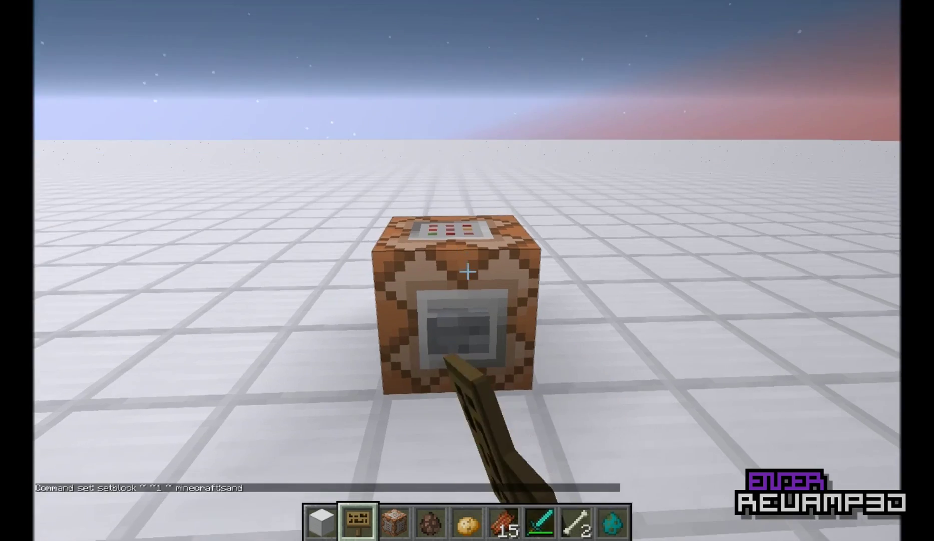
Step: Break the sand placed on top and turn on the F3 coordinate readout
left_click(468, 270)
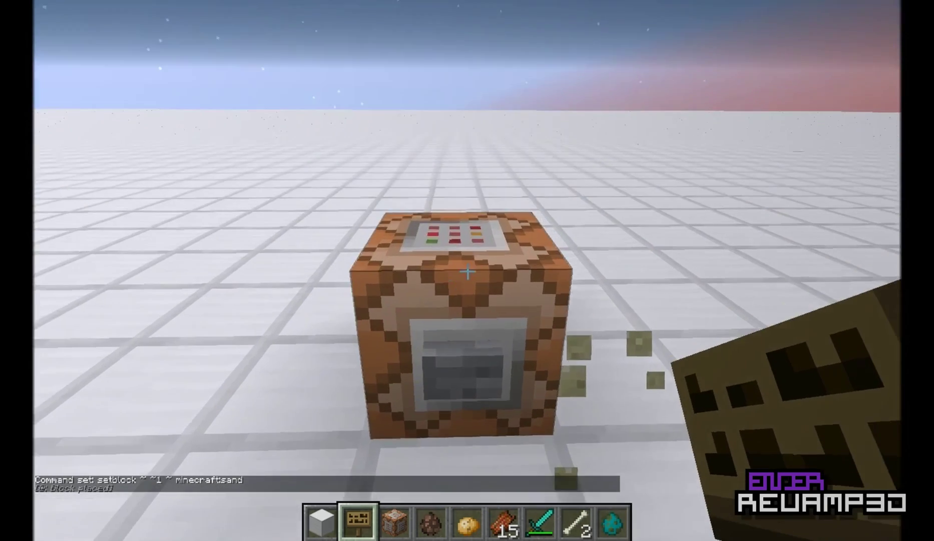
right_click(468, 271)
left_click(351, 105)
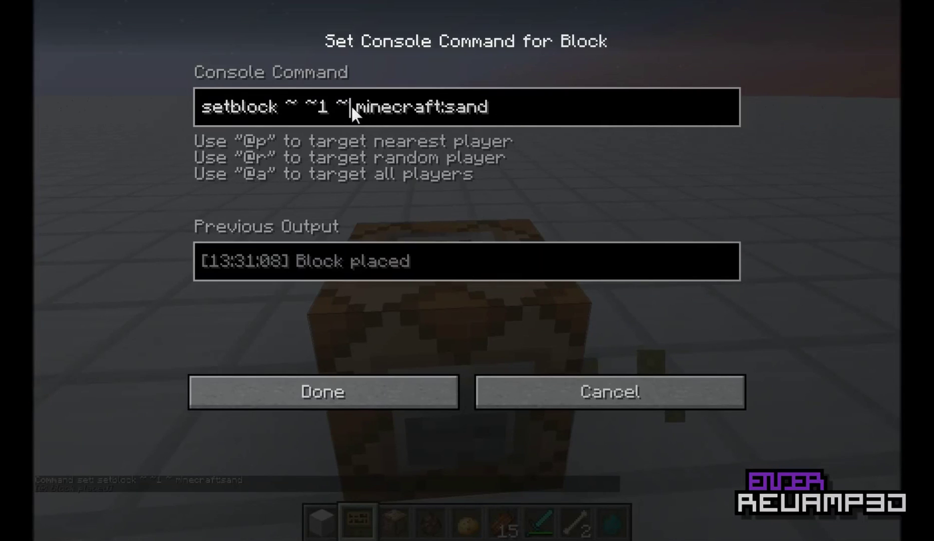
key("Escape")
key("F3")
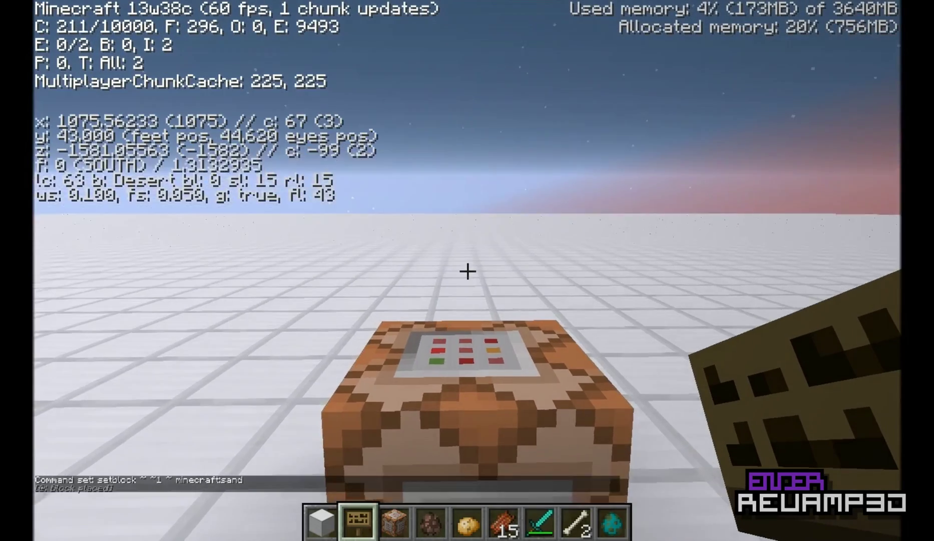
key("Escape")
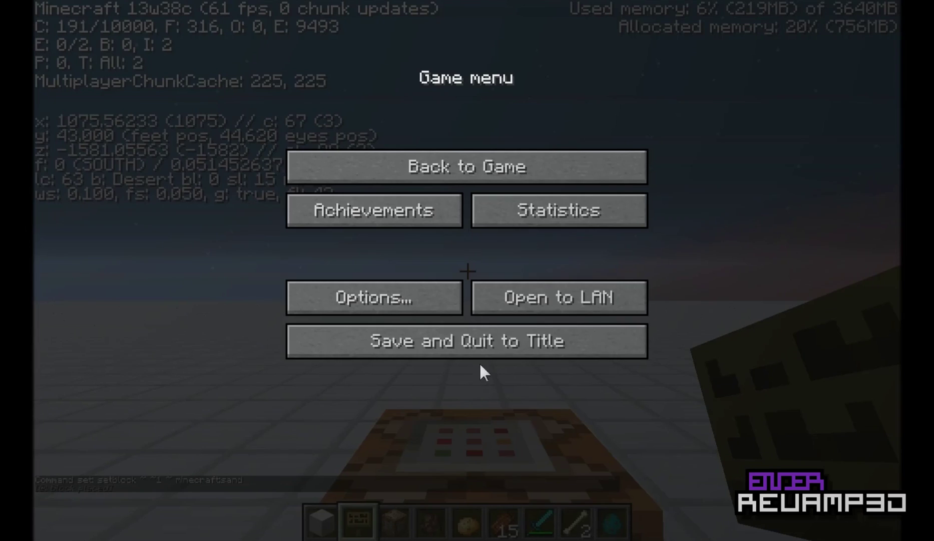
left_click(473, 173)
Step: Replace minecraft:sand with block ID 1 so the command reads 'setblock ~ ~1 ~ 1'
right_click(467, 271)
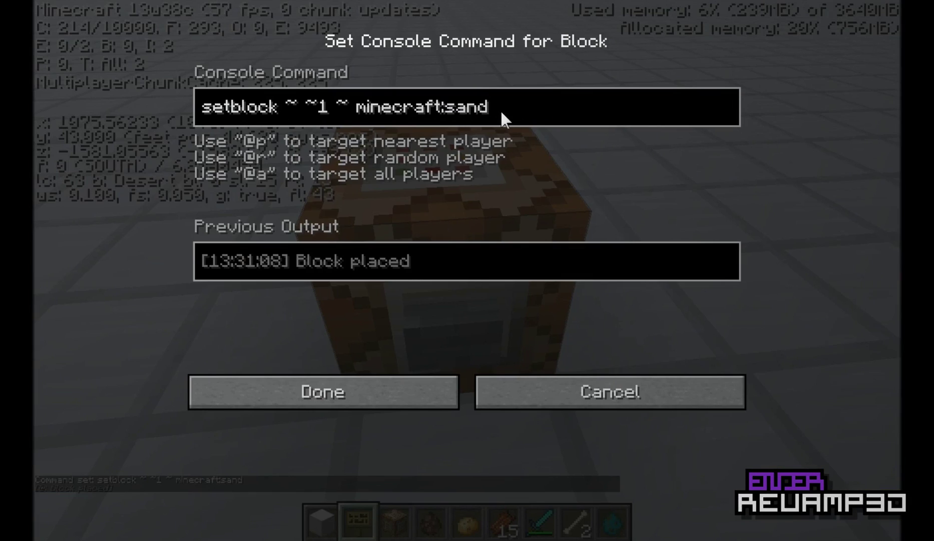
key("BackSpace")
key("BackSpace")
key("BackSpace")
key("BackSpace")
key("BackSpace")
key("BackSpace")
key("BackSpace")
key("BackSpace")
key("BackSpace")
key("BackSpace")
key("BackSpace")
key("BackSpace")
key("BackSpace")
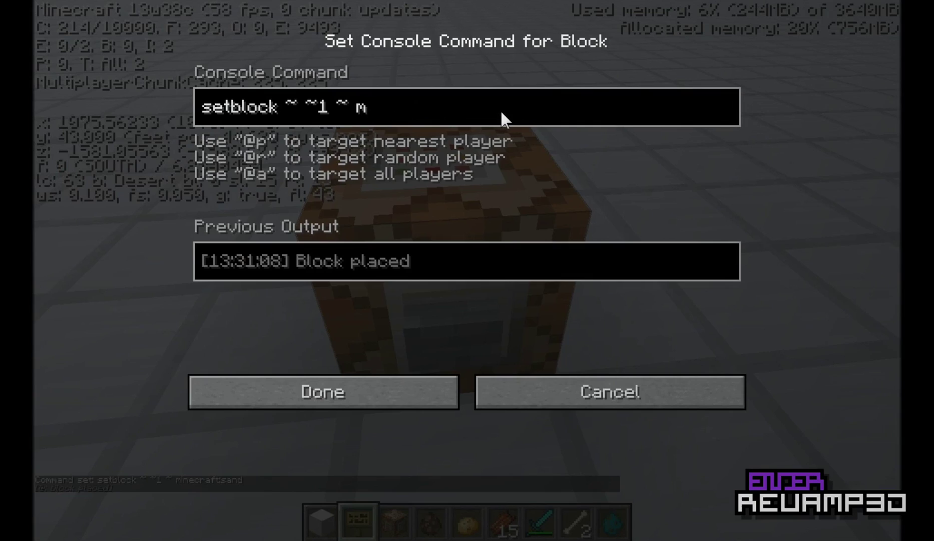
key("BackSpace")
type("1")
left_click(294, 380)
Step: Trigger the command block to place stone, break the stone, and recheck the saved command
right_click(468, 271)
key("s")
left_click(468, 271)
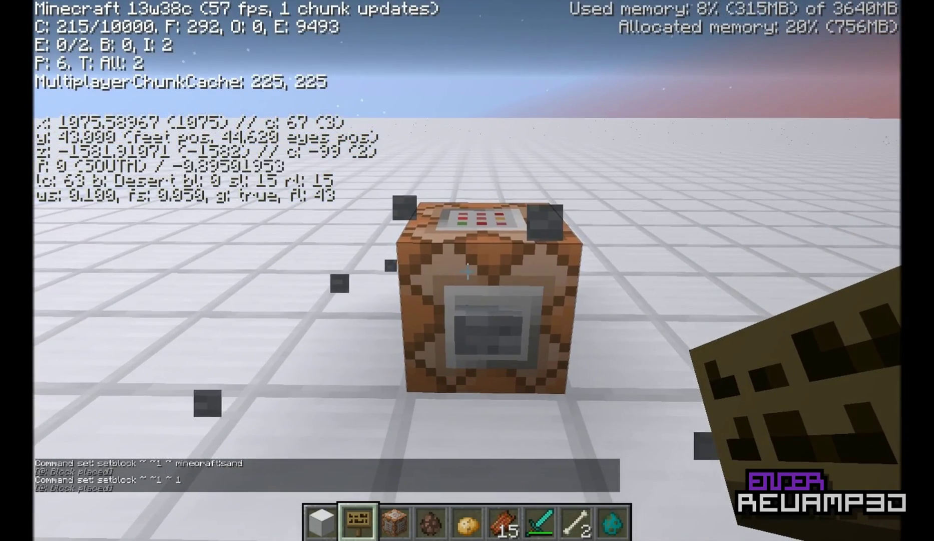
right_click(468, 271)
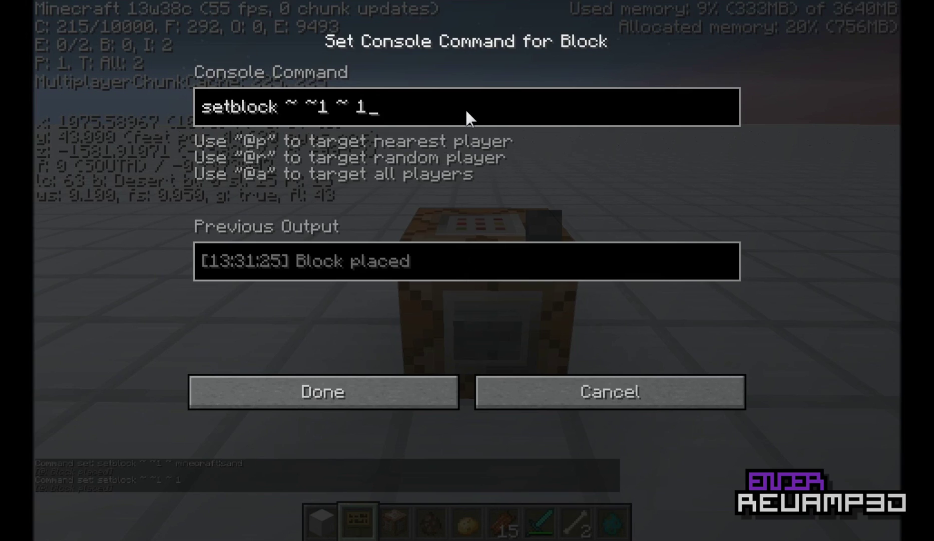
key("Escape")
key("F3")
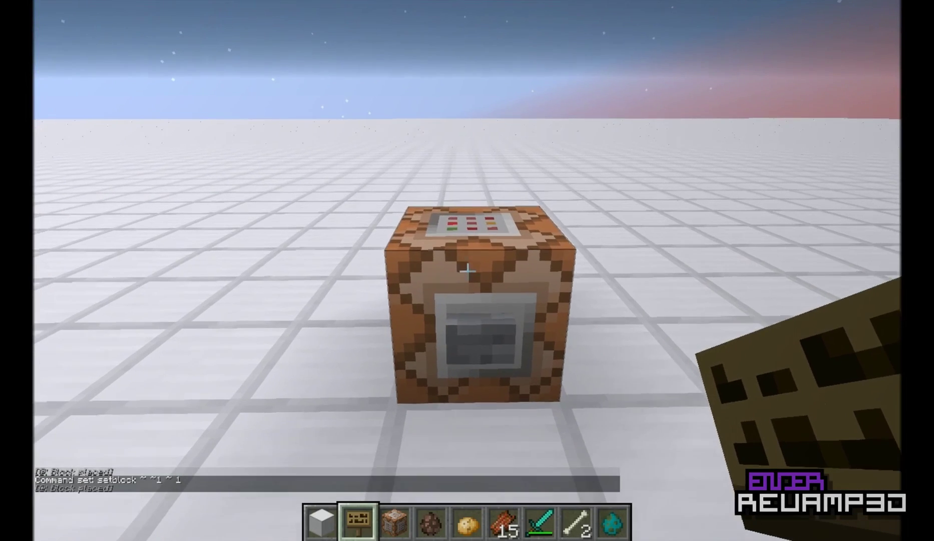
right_click(467, 270)
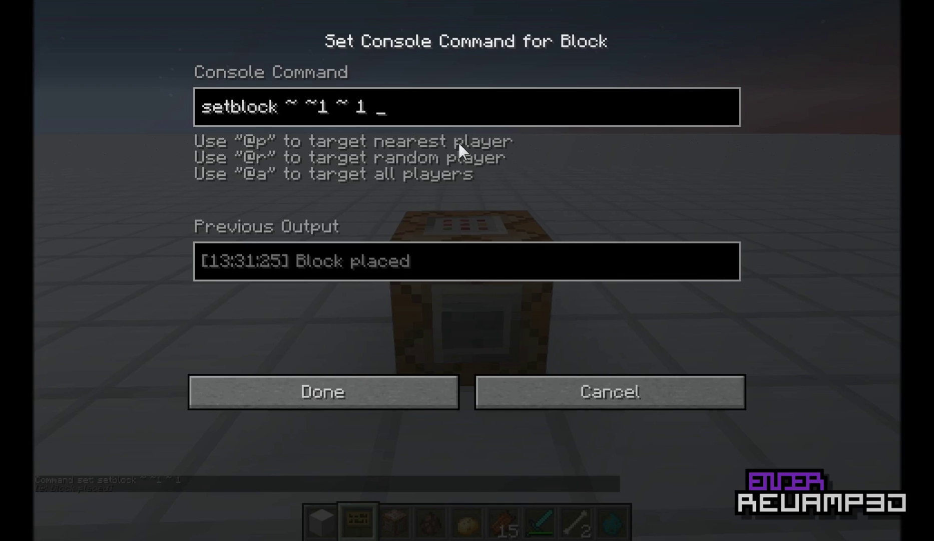
key("Return")
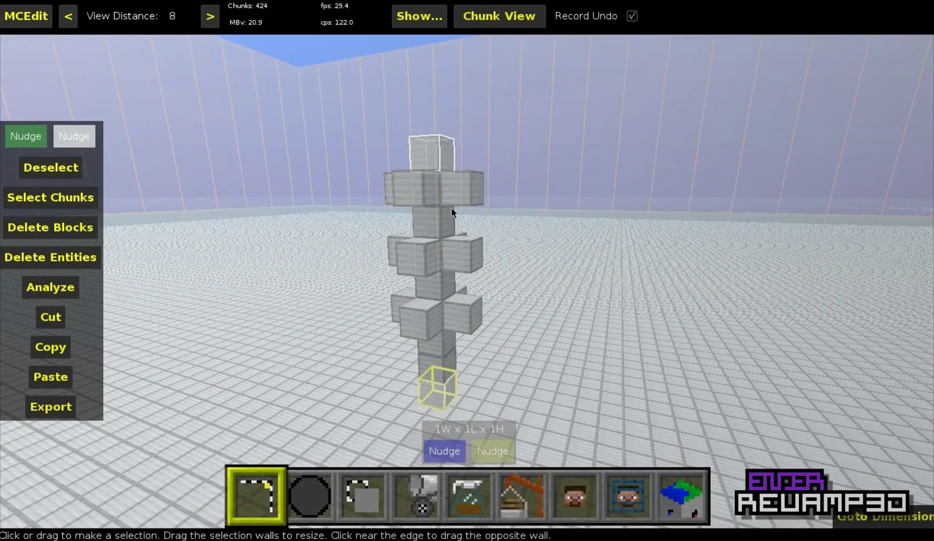
Step: Cut the five-block black trail to the clipboard and clear the selection
right_click(451, 207)
key("space")
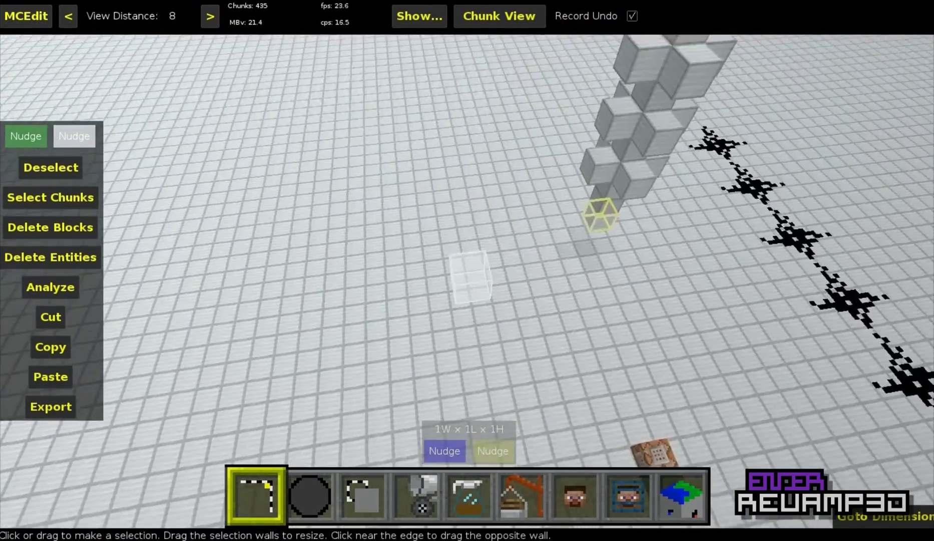
right_click(214, 322)
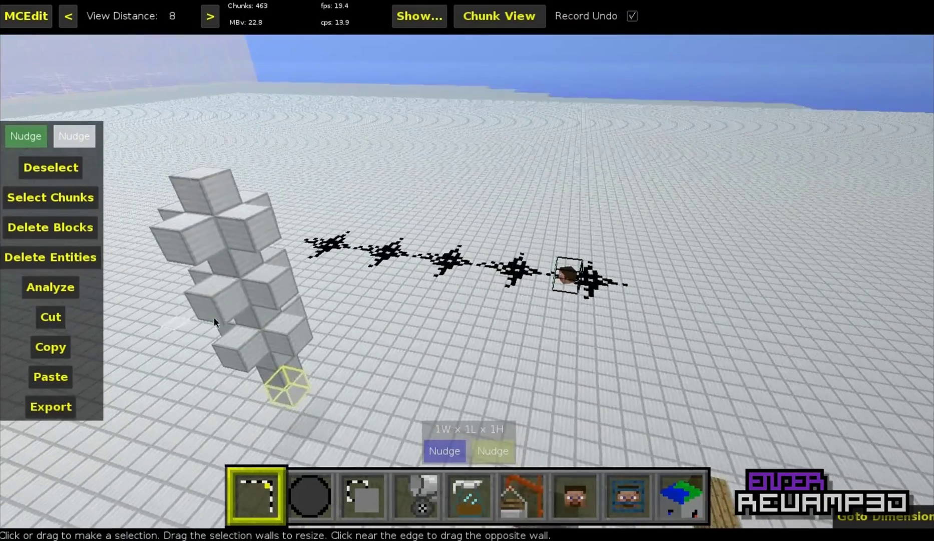
left_click(350, 245)
left_click(320, 233)
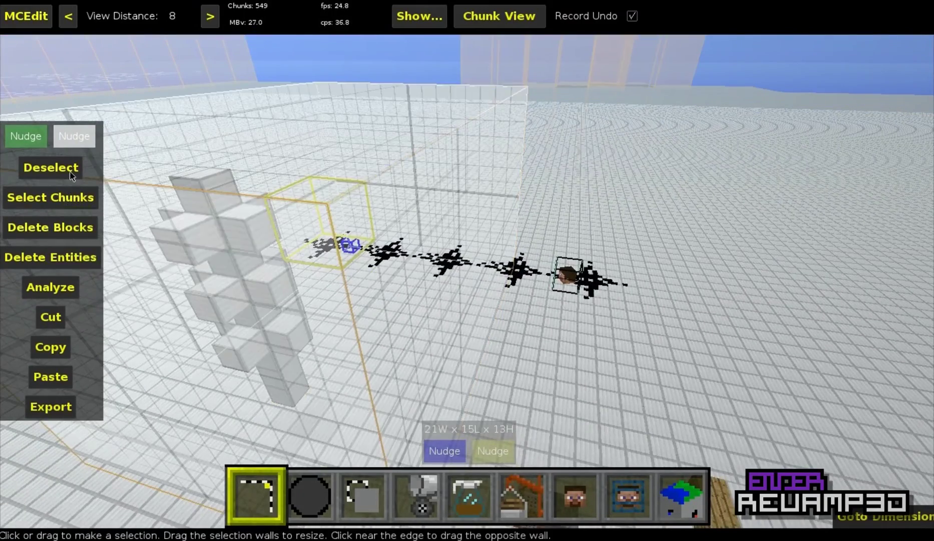
left_click(70, 175)
left_click(333, 246)
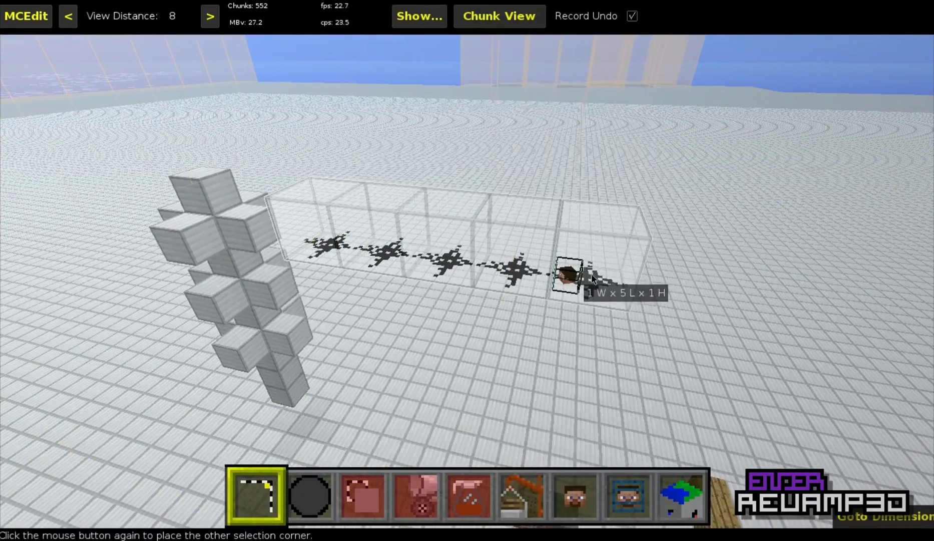
left_click(593, 279)
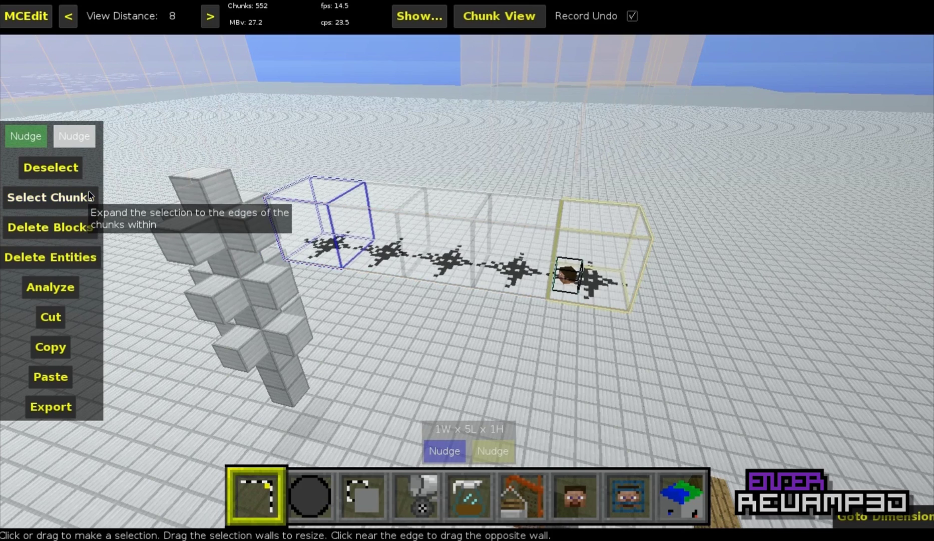
key("ctrl+x")
left_click(55, 170)
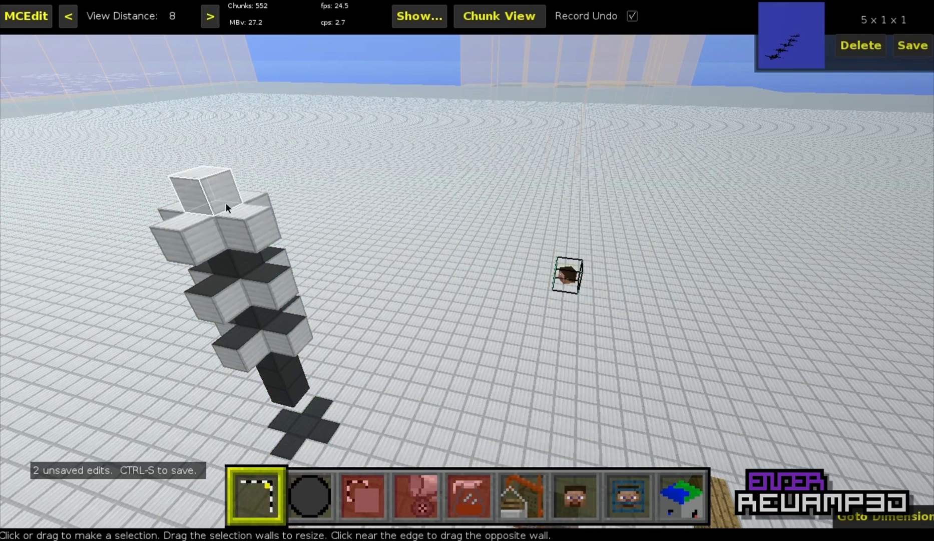
Step: Box-select the statue and resize the selection to 4W×3L×9H
left_click(225, 202)
left_click(290, 403)
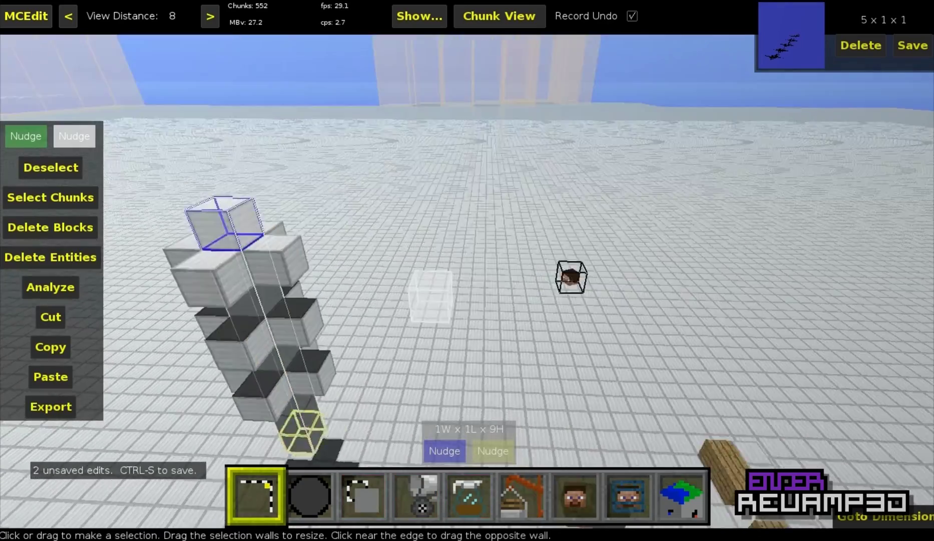
key("a")
right_click(287, 389)
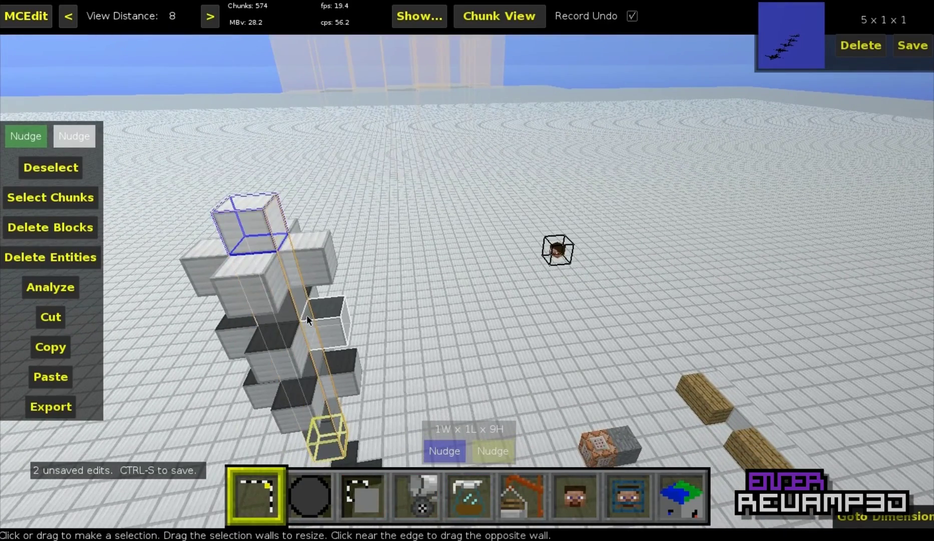
left_click_drag(307, 314, 277, 391)
right_click(278, 391)
key("a")
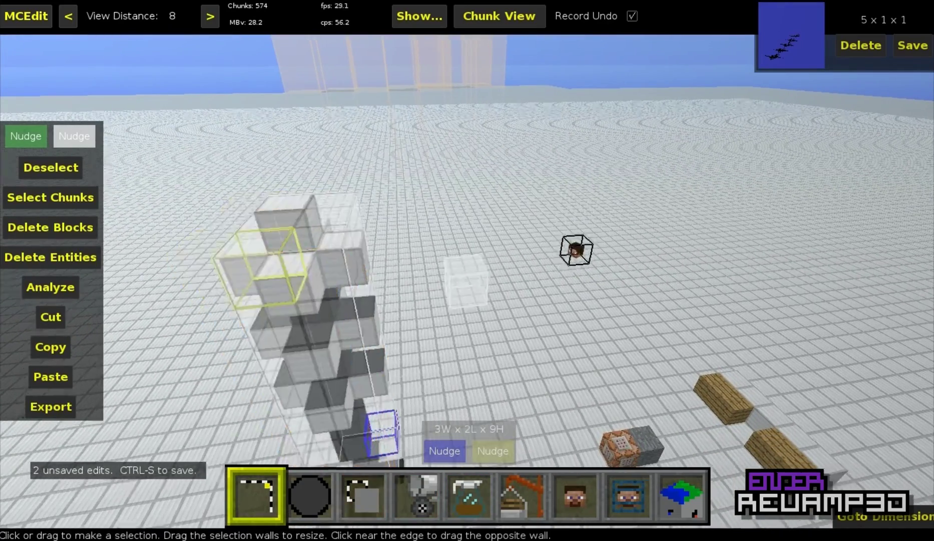
right_click(286, 360)
left_click_drag(382, 300, 361, 346)
right_click(360, 345)
key("a")
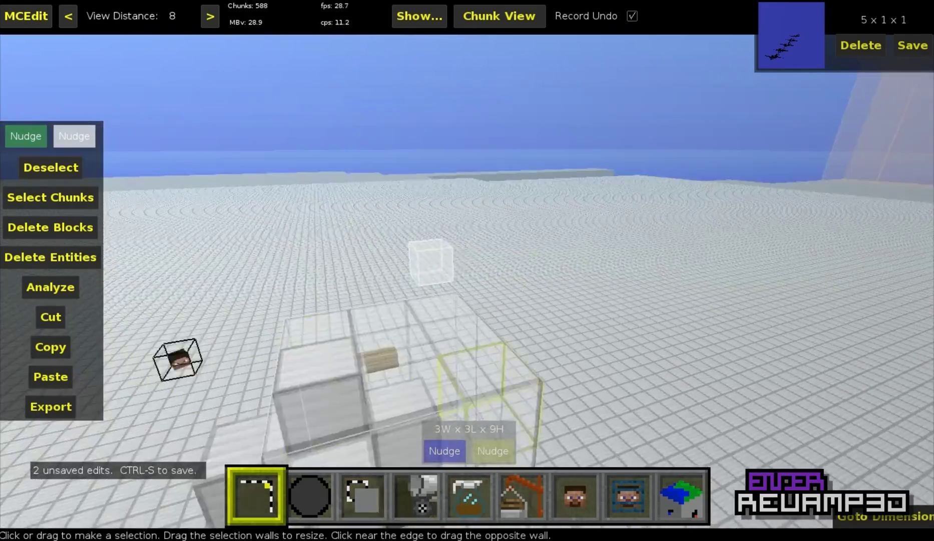
right_click(404, 333)
left_click_drag(516, 317, 466, 352)
Step: Delete the selected blocks and switch to the Filter tool
key("Delete")
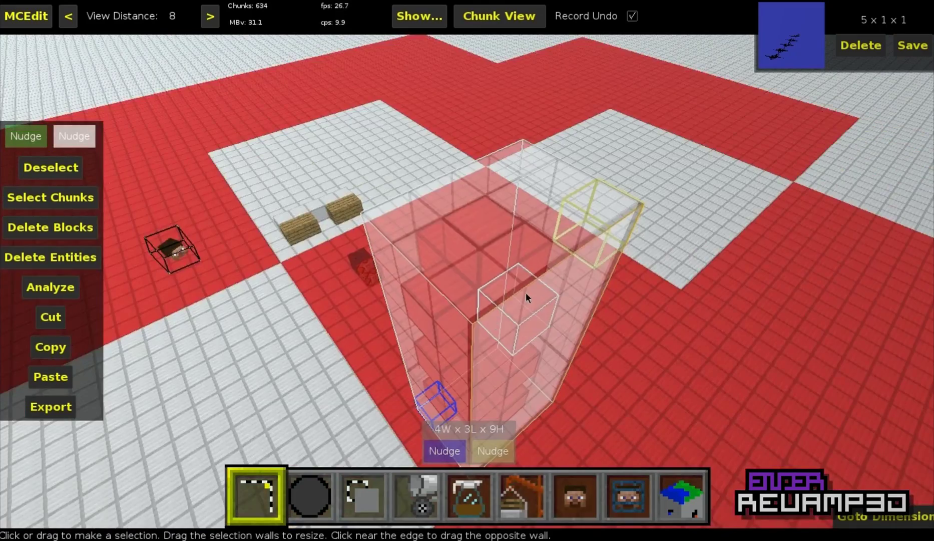
right_click(525, 293)
key("d")
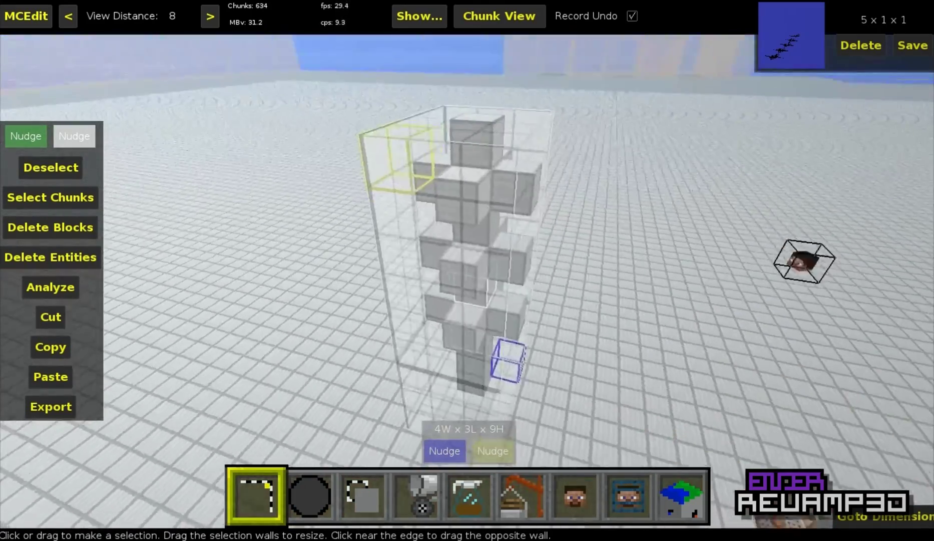
right_click(526, 293)
left_click(466, 488)
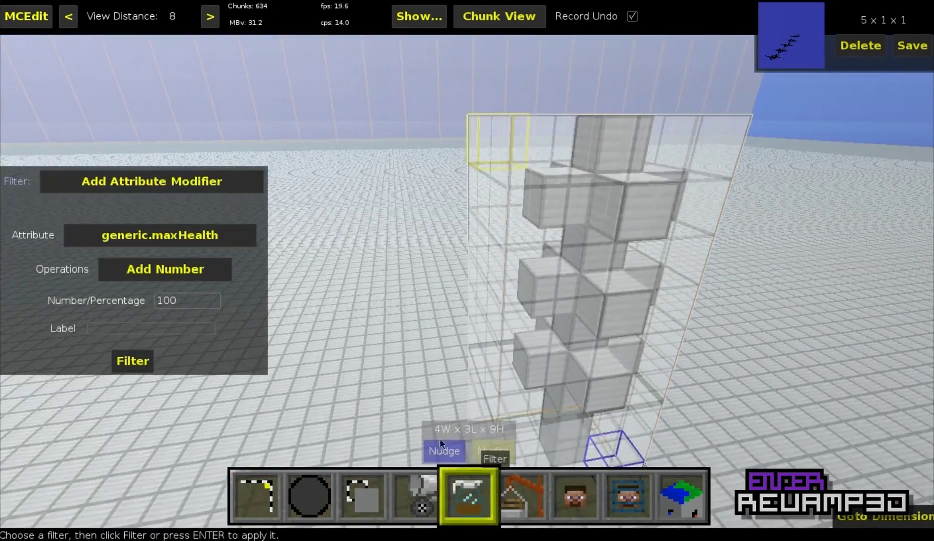
Step: Pick Place Blocks from the filter list, leaving Stone as the block and replace as the operation
left_click(148, 180)
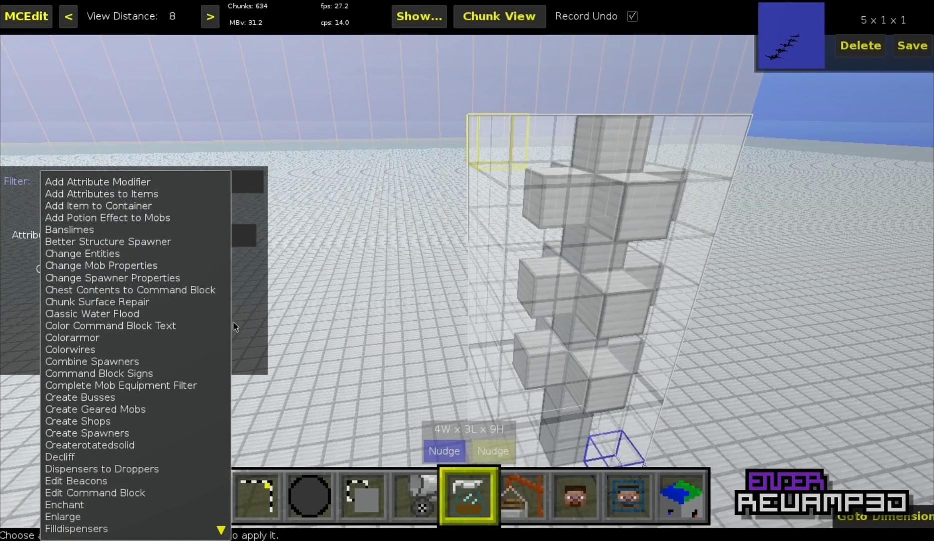
scroll(146, 361, "down", 5)
scroll(139, 379, "down", 5)
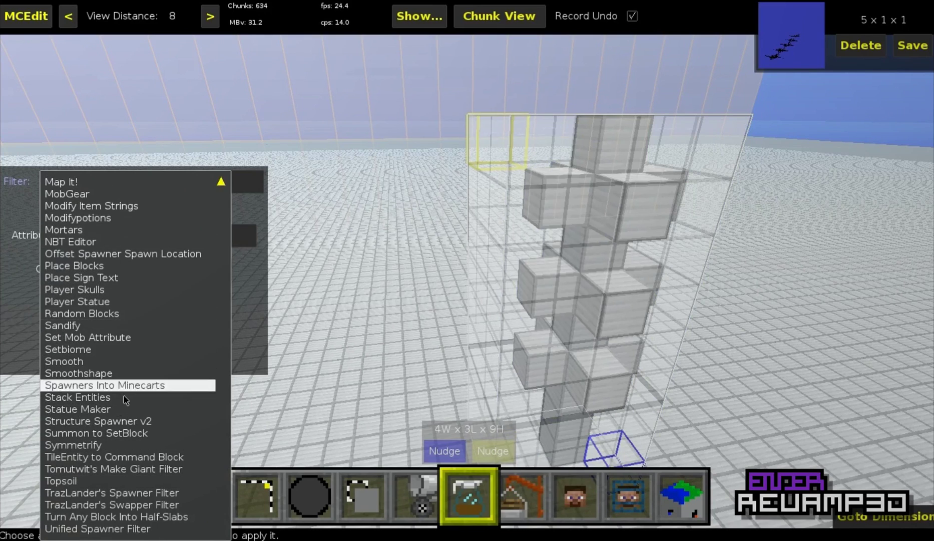
scroll(107, 342, "up", 5)
scroll(106, 342, "down", 5)
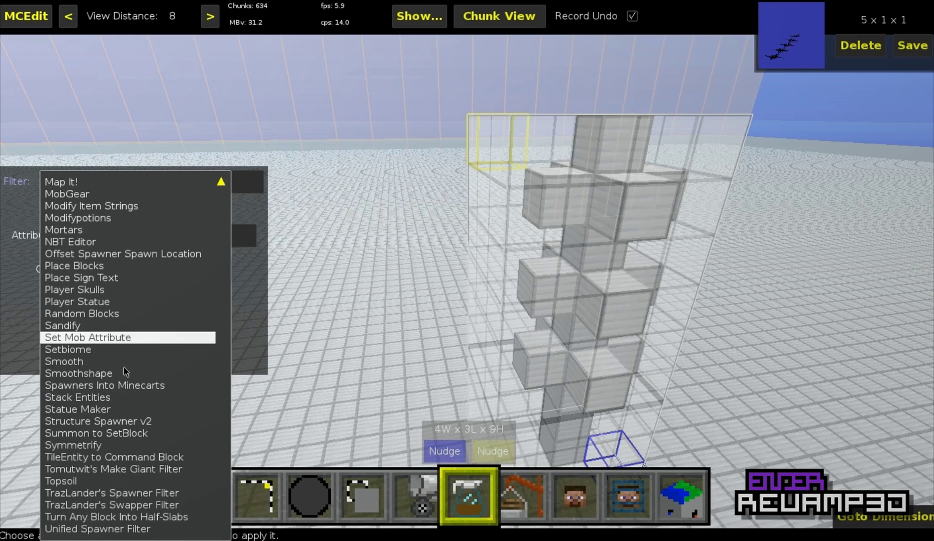
scroll(118, 333, "up", 15)
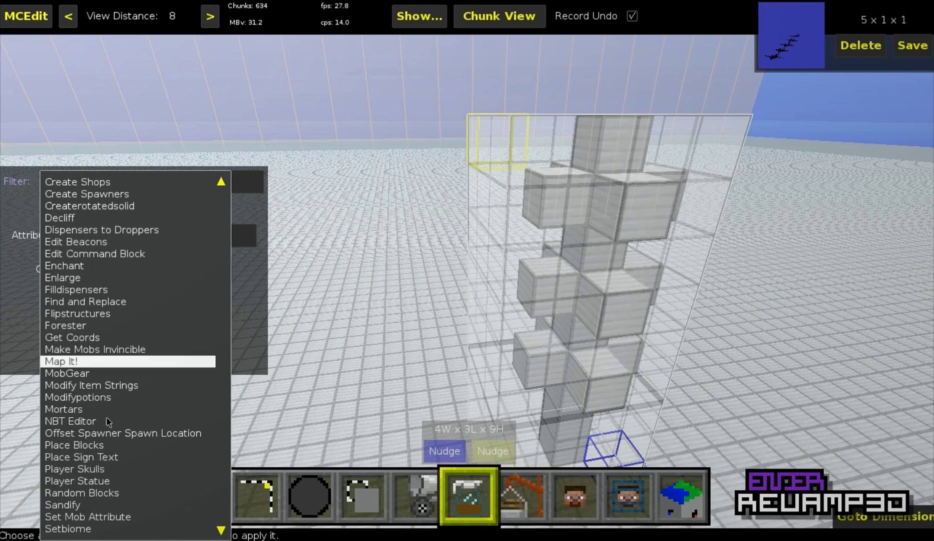
scroll(97, 363, "down", 10)
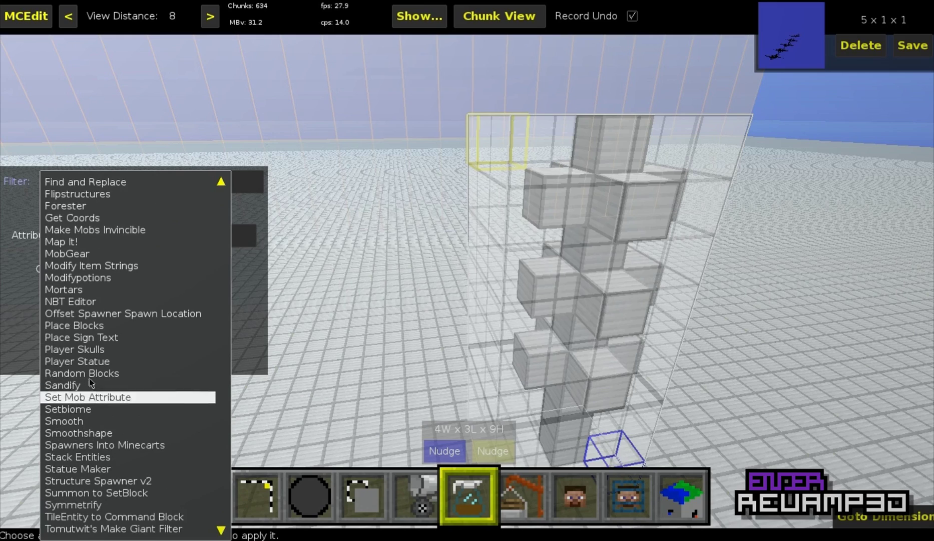
left_click(100, 326)
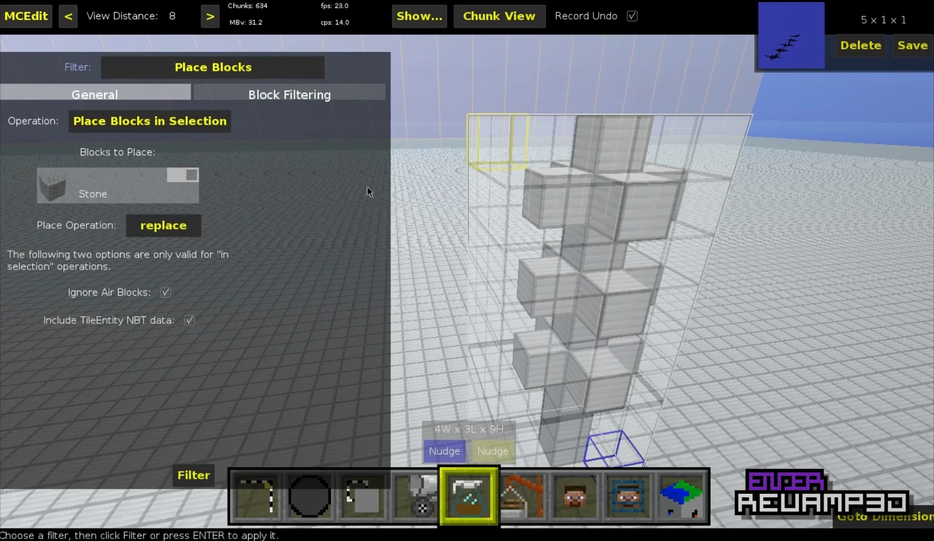
Step: Orbit around and above the statue to inspect the selected blocks
right_click(503, 193)
key("space")
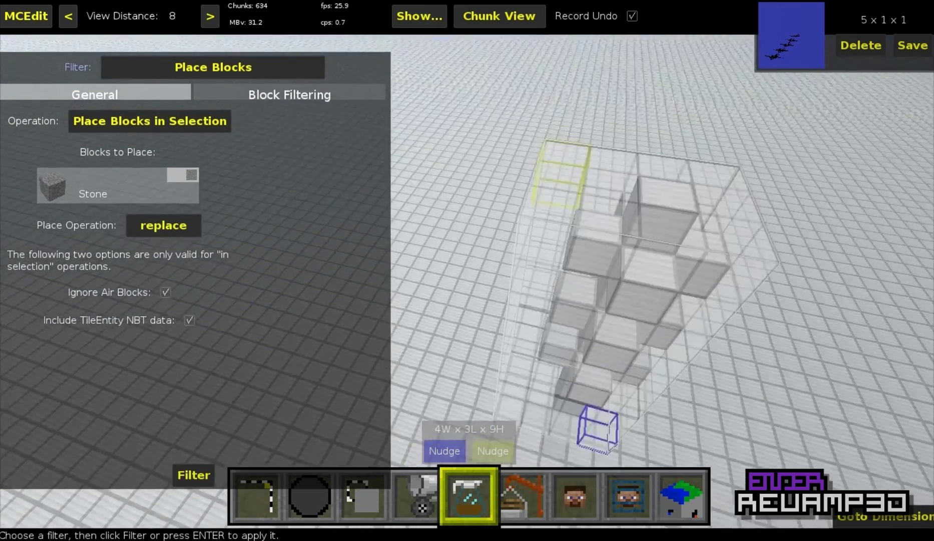
key("d")
right_click(524, 164)
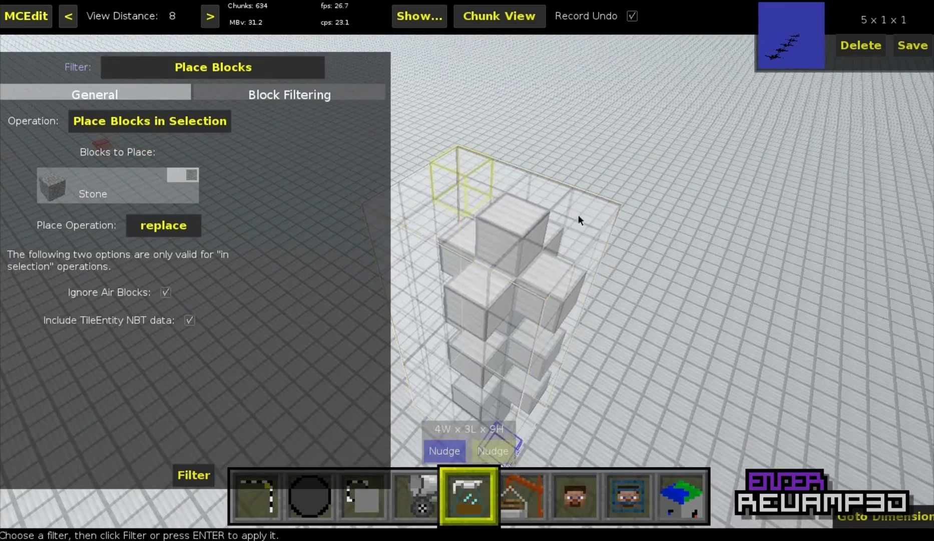
right_click(507, 301)
key("s")
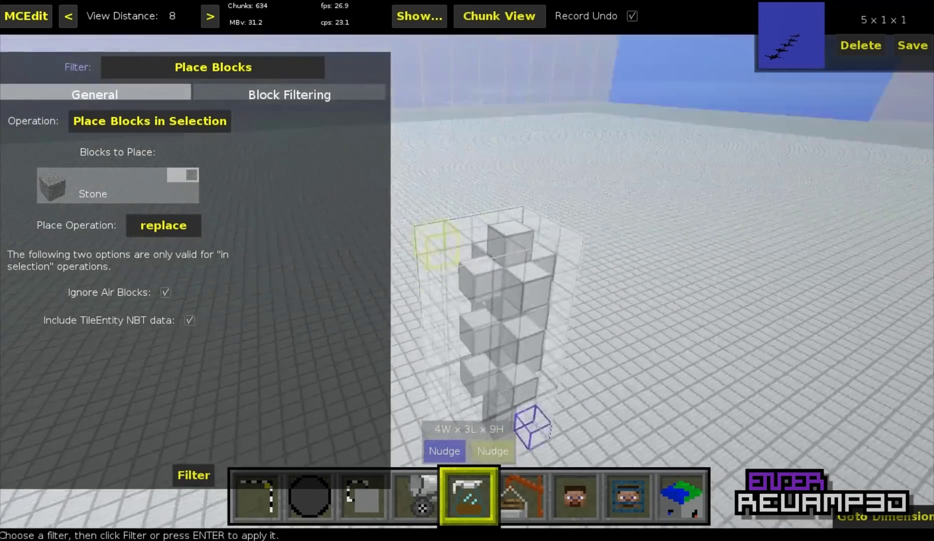
key("d")
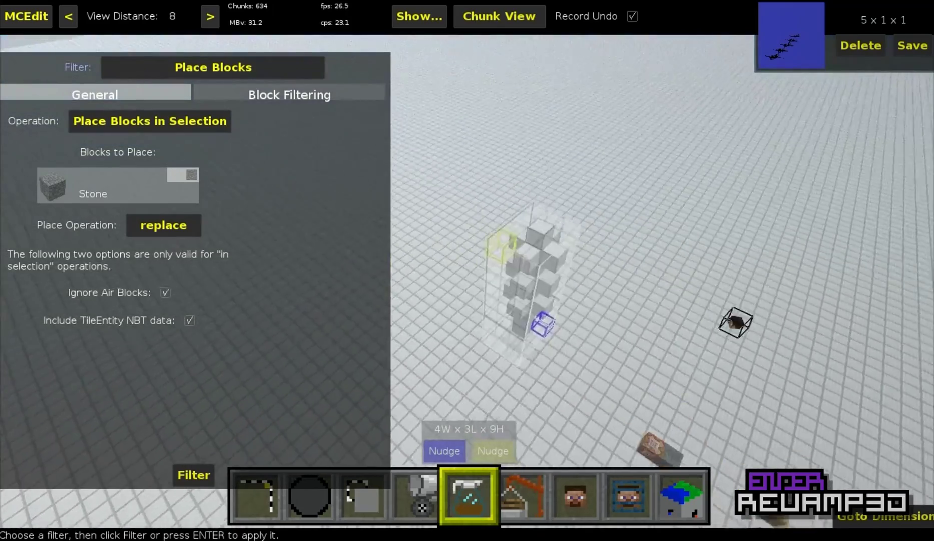
key("w")
key("s")
right_click(581, 272)
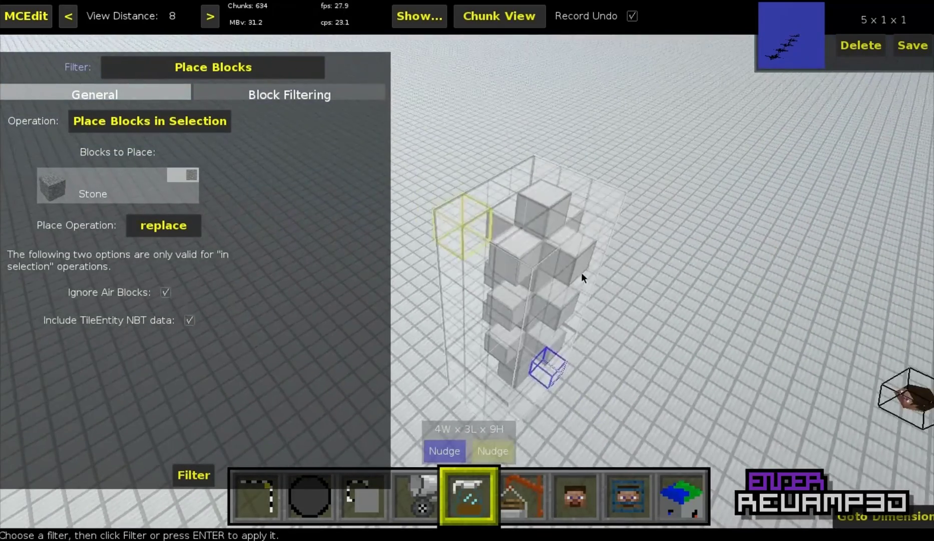
Step: Keep Place Blocks in Selection and list the replace, keep and destroy place operations
left_click(169, 126)
left_click(170, 120)
left_click(165, 226)
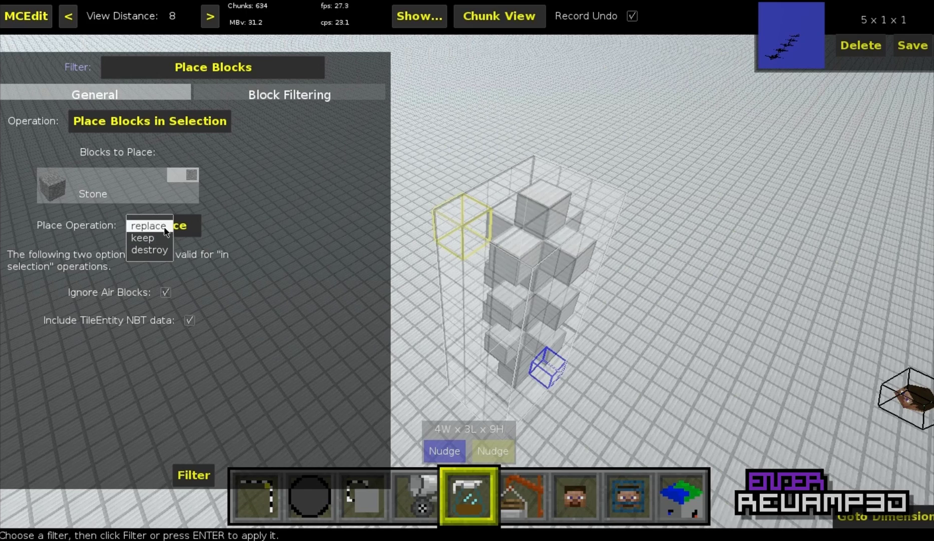
Step: Confirm 'replace' as the Place Operation, applying the Stone fill to the statue selection
left_click(187, 230)
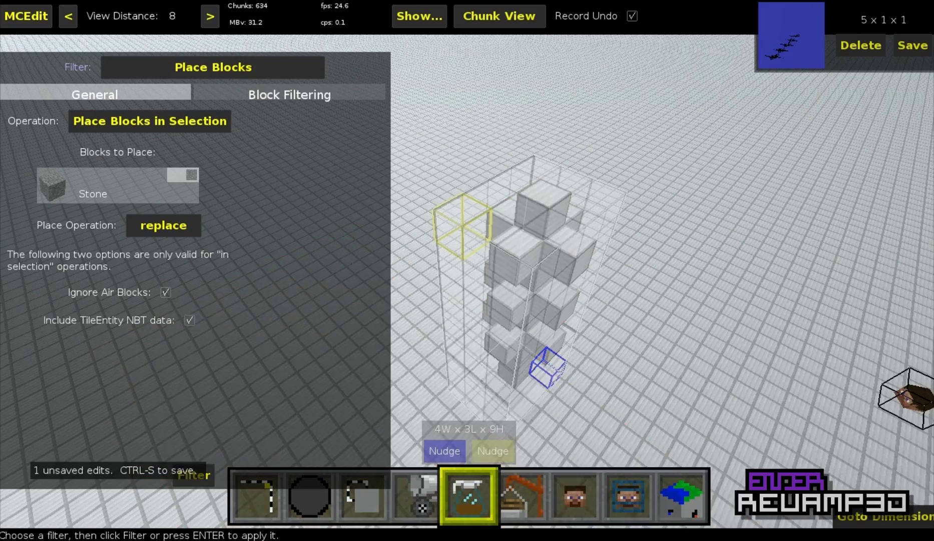
key("a")
right_click(553, 378)
Step: Import the command-block column schematic and place it beside the statue
left_click(266, 511)
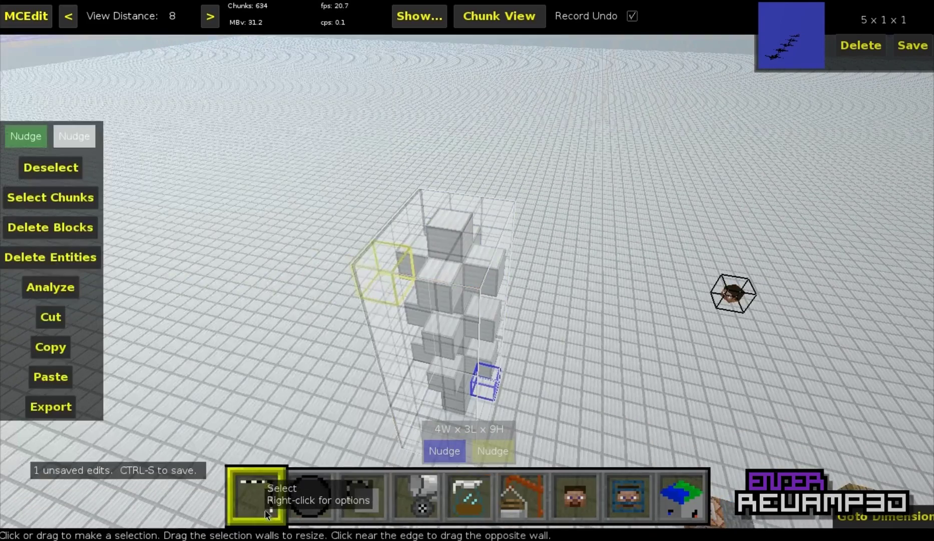
left_click(480, 500)
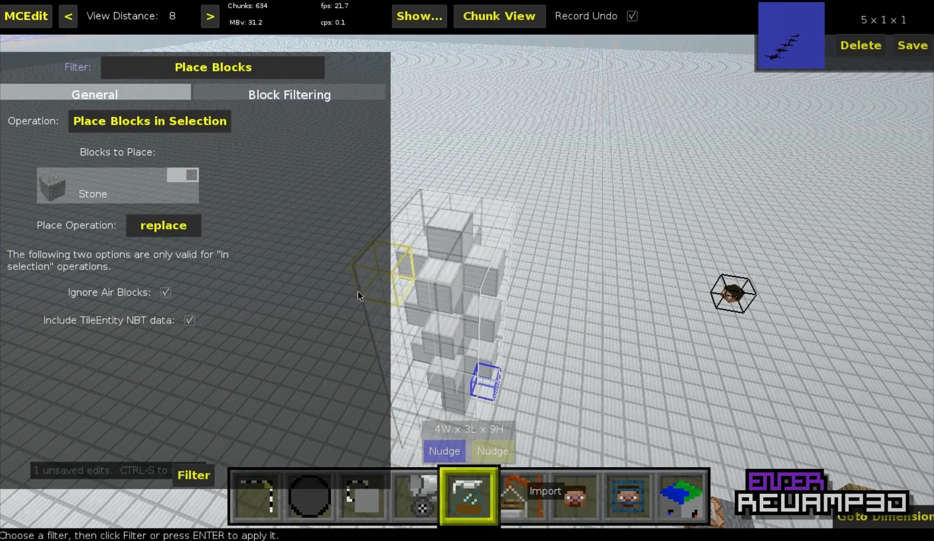
key("6")
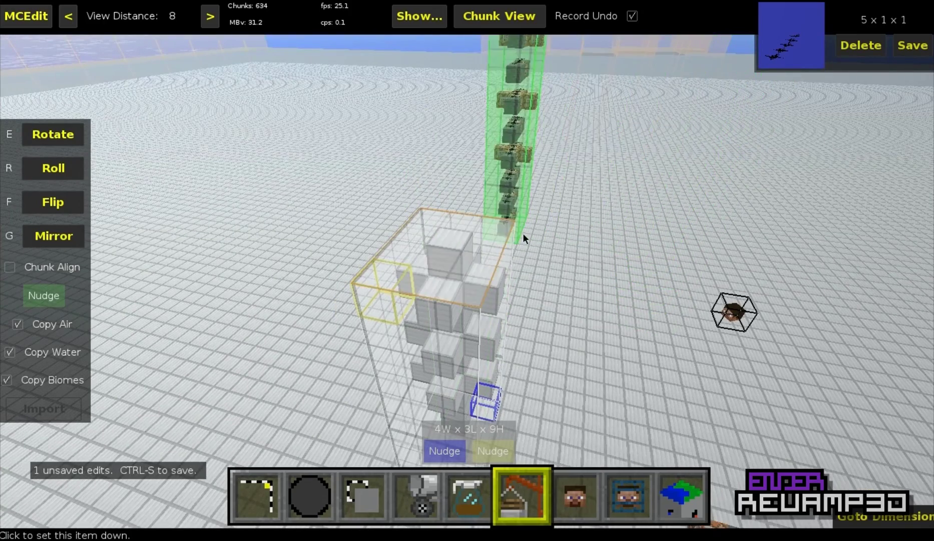
right_click(596, 337)
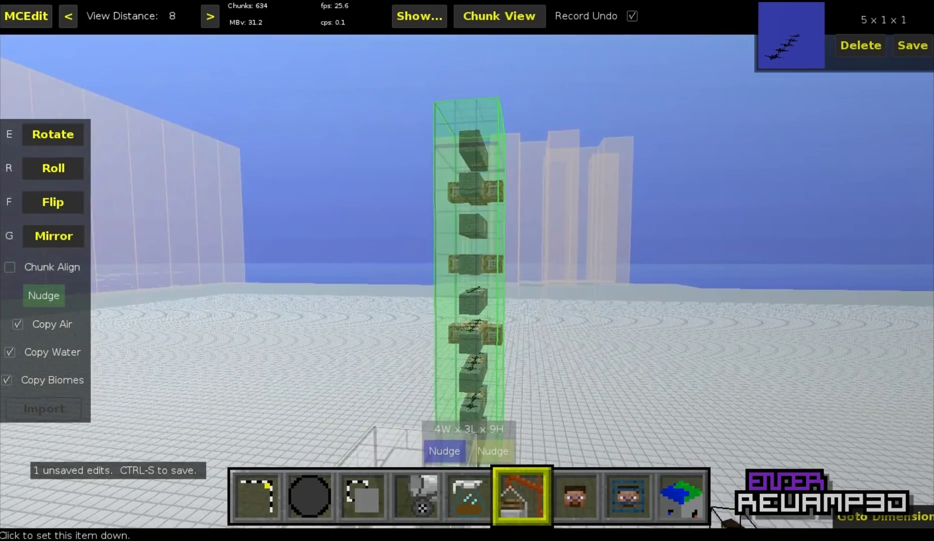
key("shift")
key("s")
right_click(571, 340)
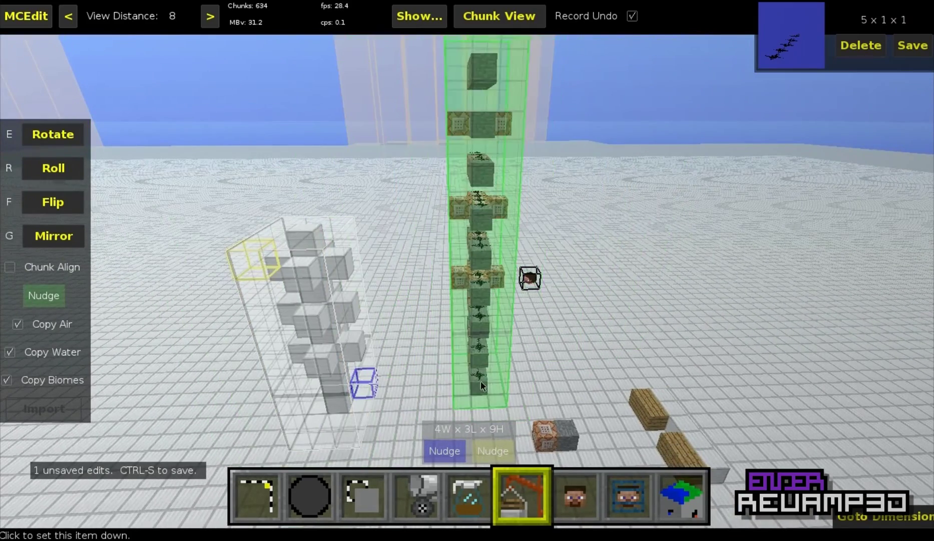
left_click(481, 391)
key("w")
key("space")
right_click(524, 336)
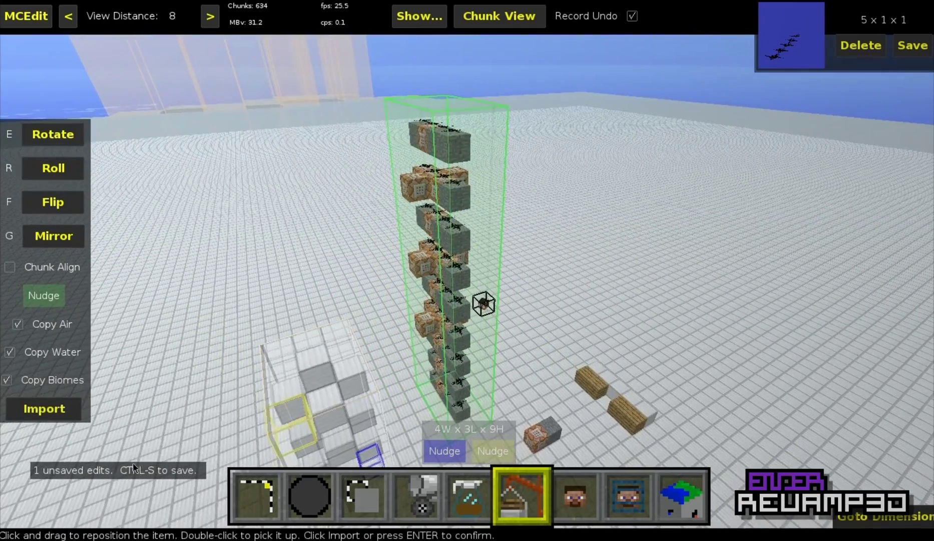
left_click(68, 411)
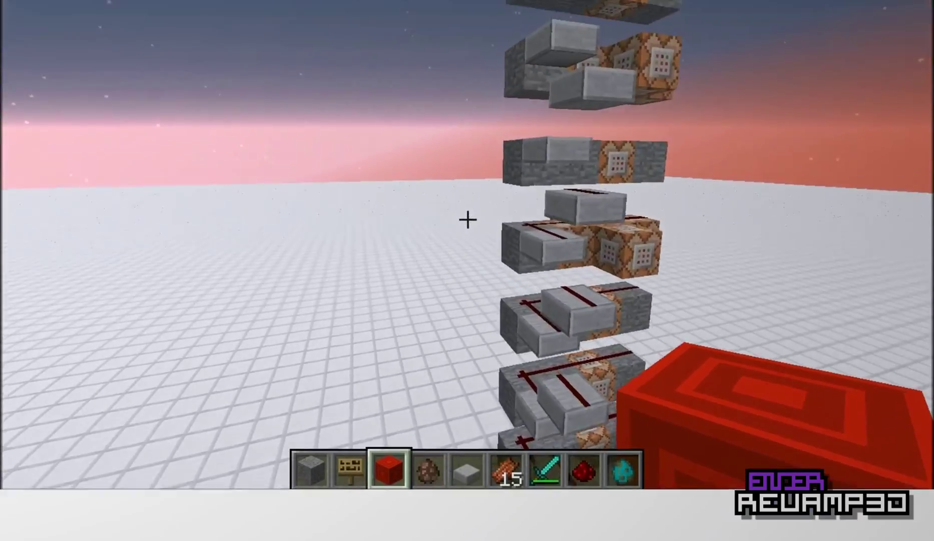
key("w")
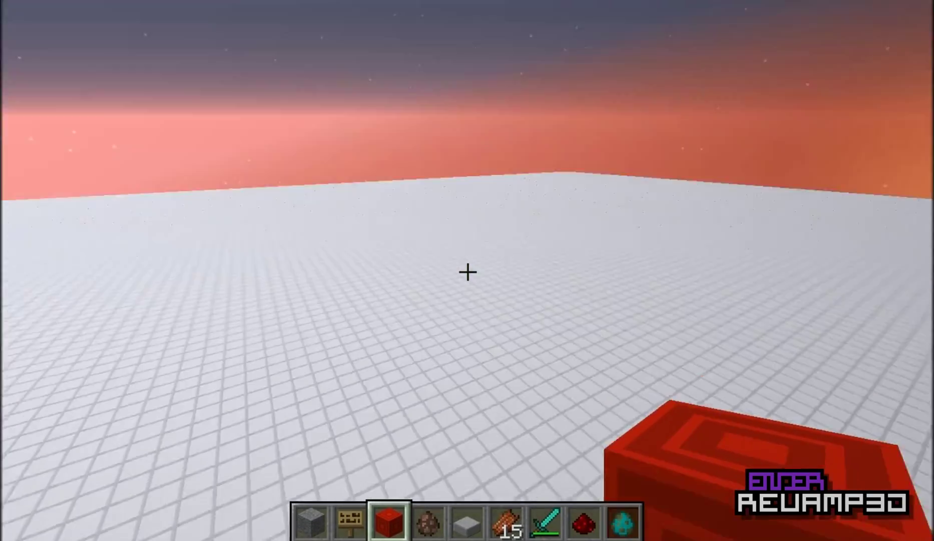
Step: Fly around and down to the bottom slab of the command-block tower
key("d")
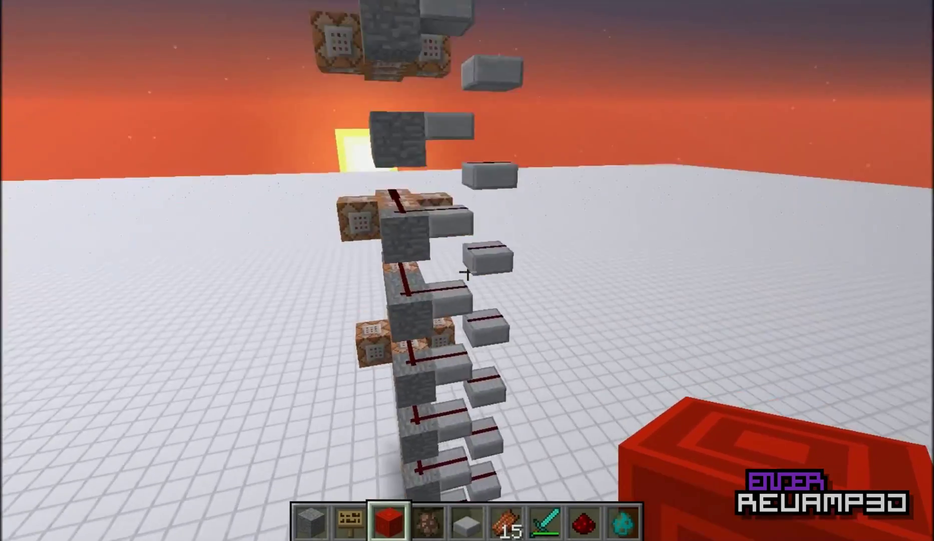
key("d")
key("shift")
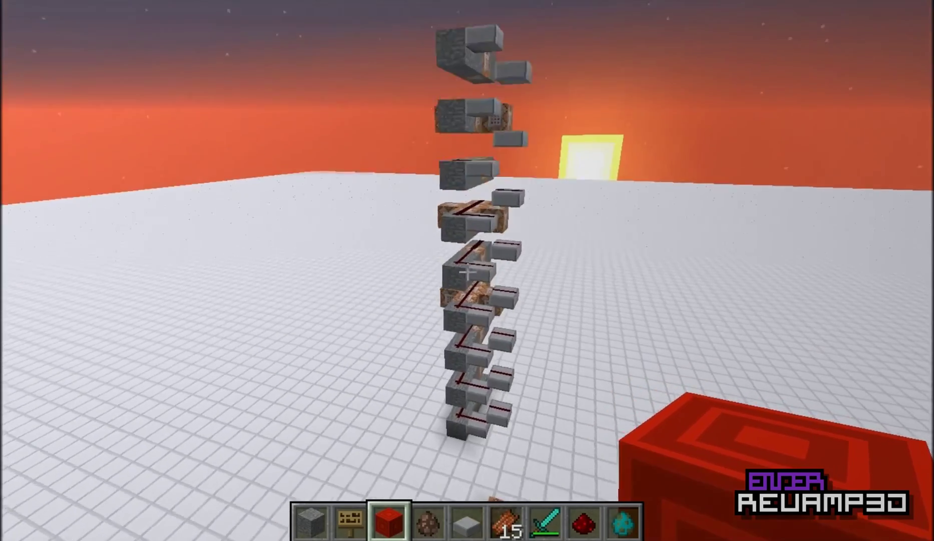
key("w")
key("shift")
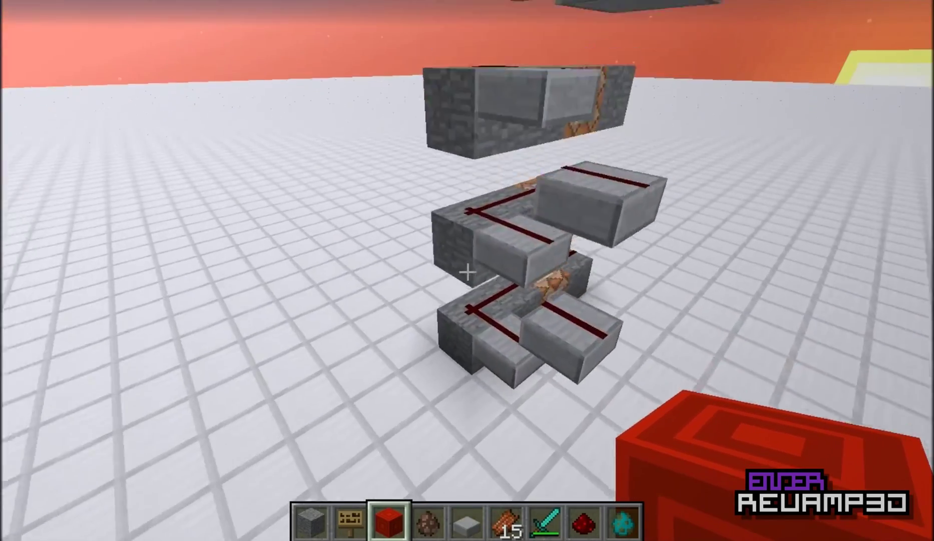
key("w")
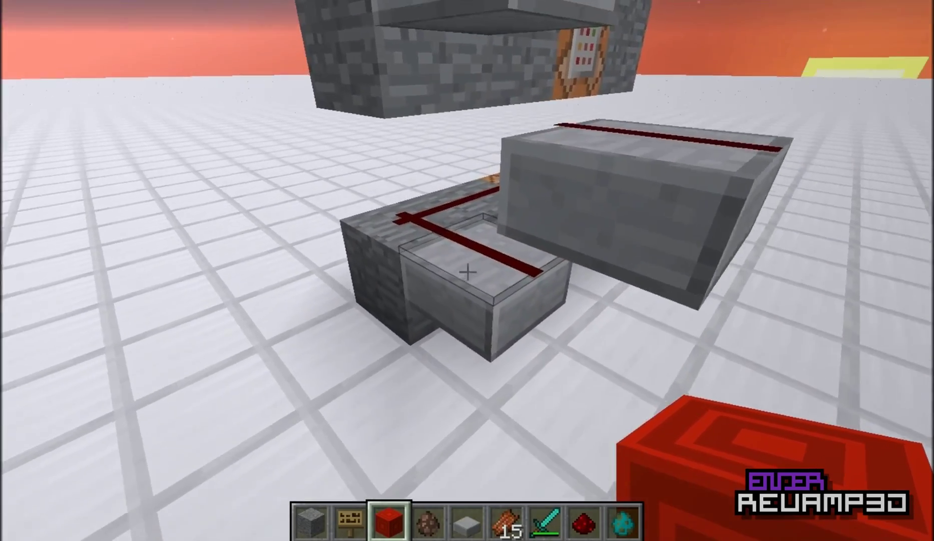
key("w")
Step: Place redstone blocks on the tower to build the statue, then break the red block off
right_click(467, 272)
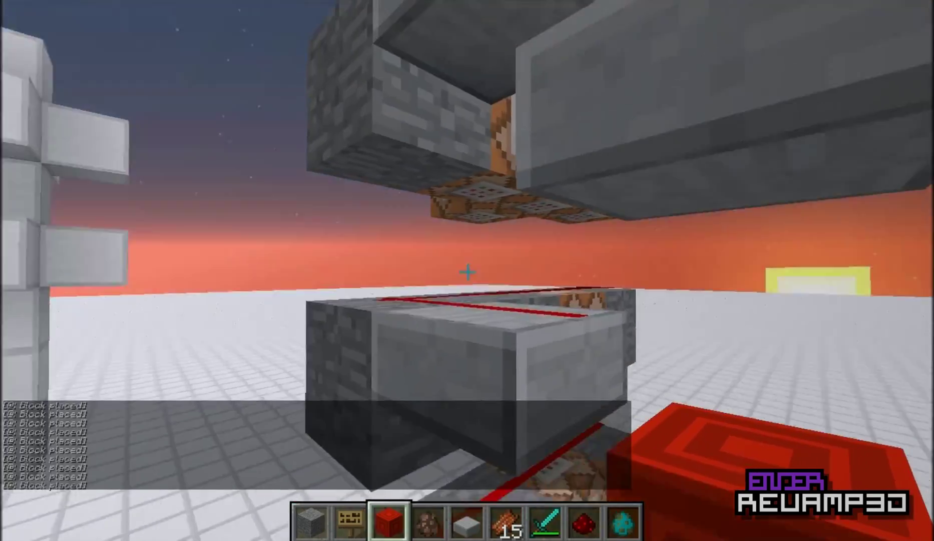
key("s")
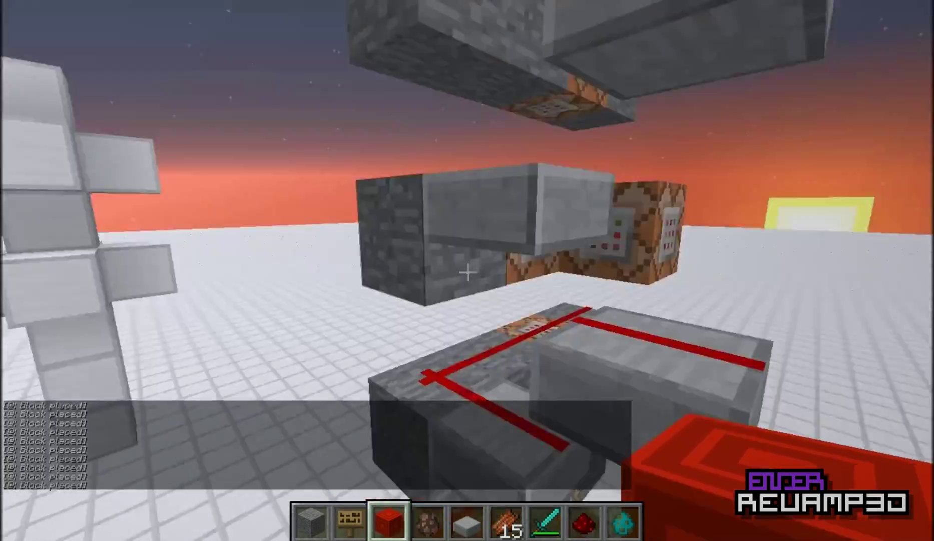
key("space")
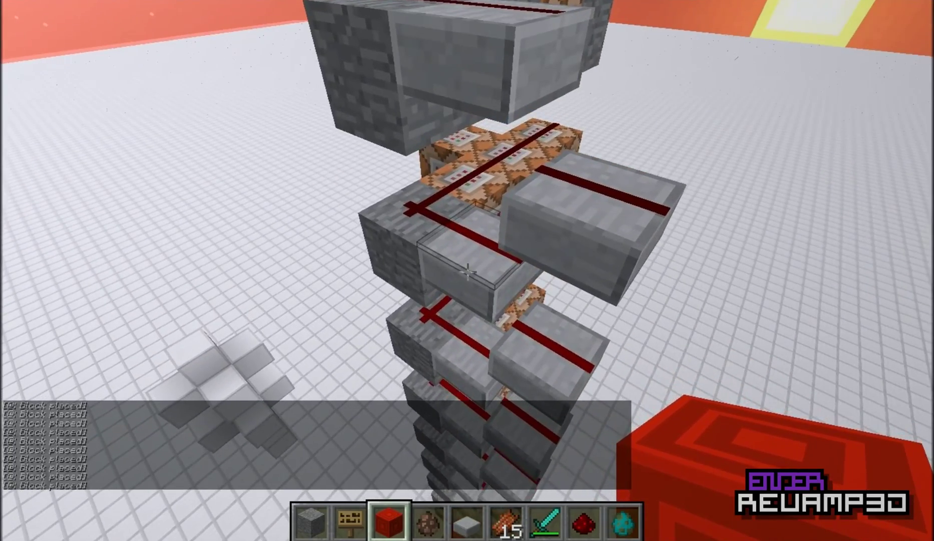
right_click(467, 272)
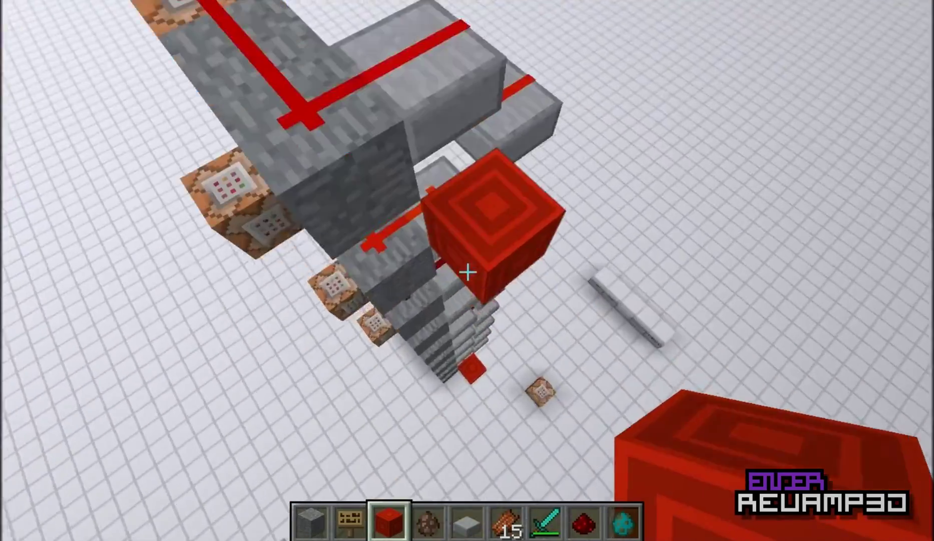
left_click(468, 272)
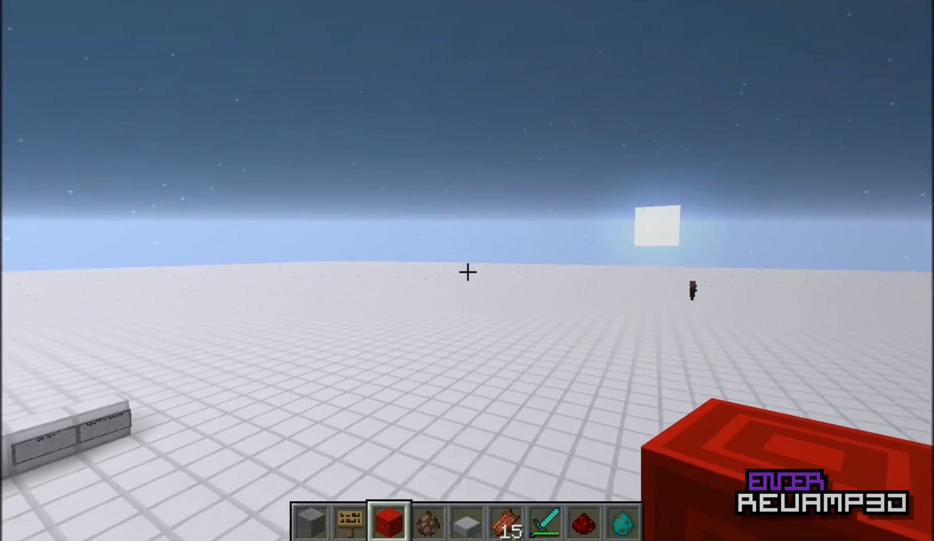
Step: Take a lapis block from the creative Building Blocks category into the hotbar
key("e")
left_click(542, 113)
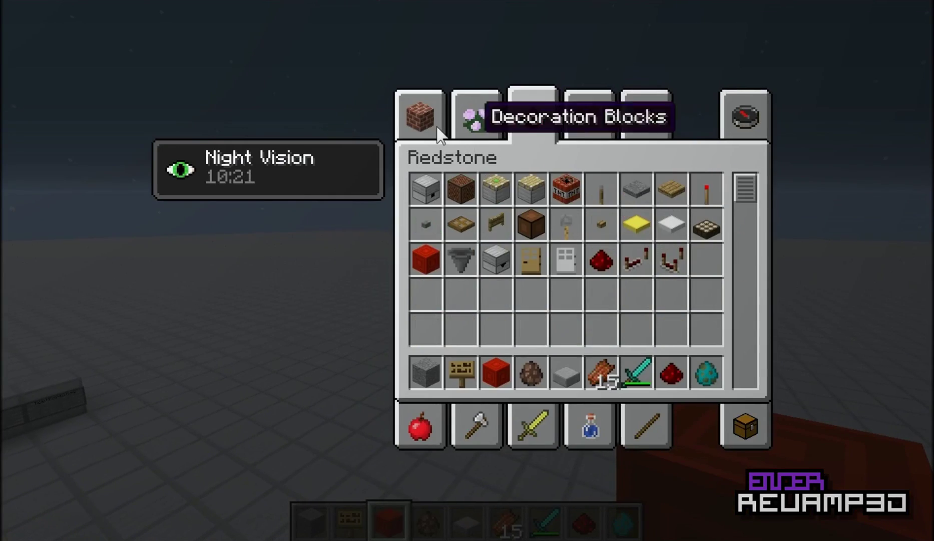
left_click(421, 115)
left_click(566, 259)
left_click(601, 373)
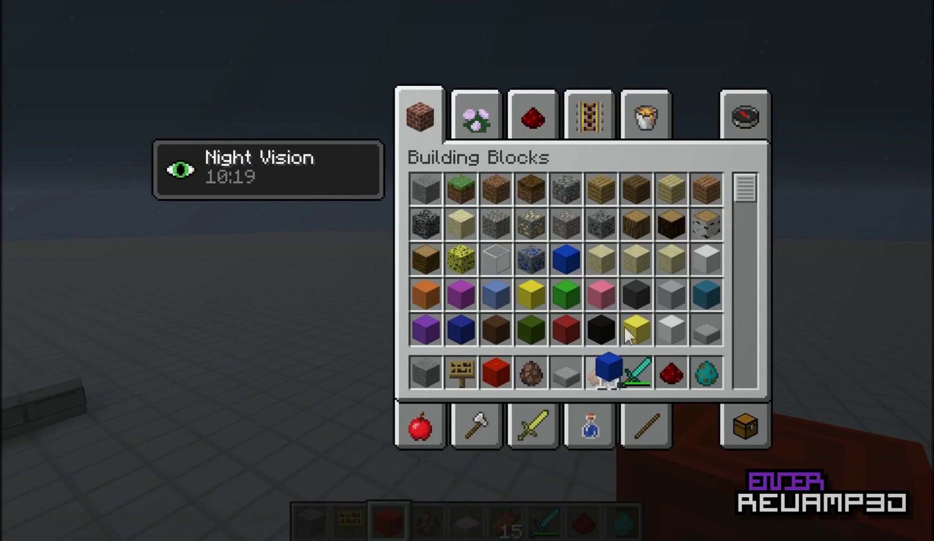
key("e")
scroll(467, 272, "down", 4)
scroll(467, 272, "up", 1)
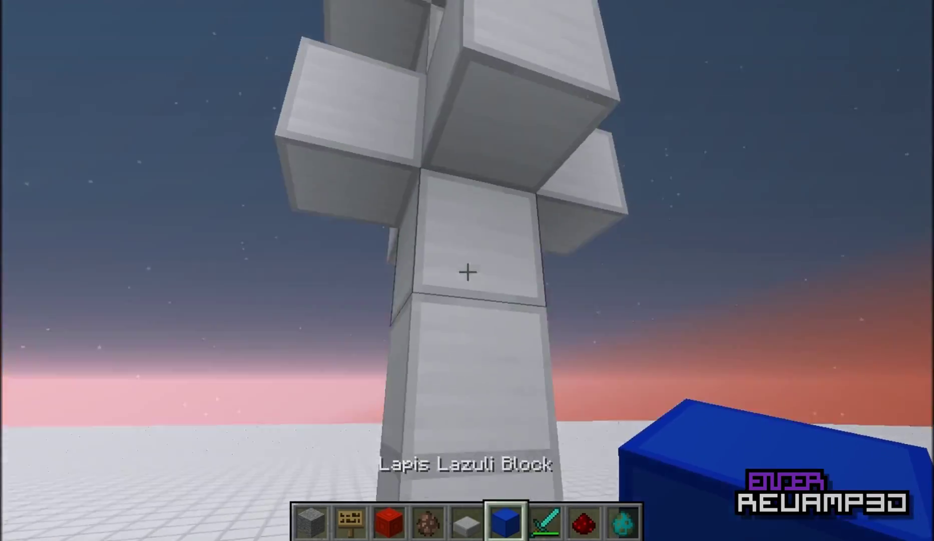
Step: Break four blocks from the white statue and fill the cross's centre with lapis
left_click(468, 272)
left_click(467, 272)
left_click(467, 272)
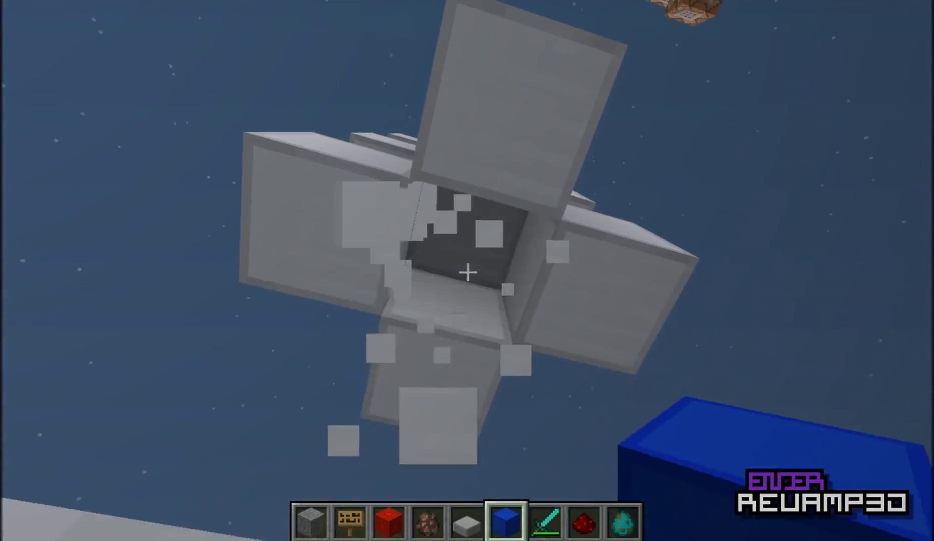
left_click(467, 272)
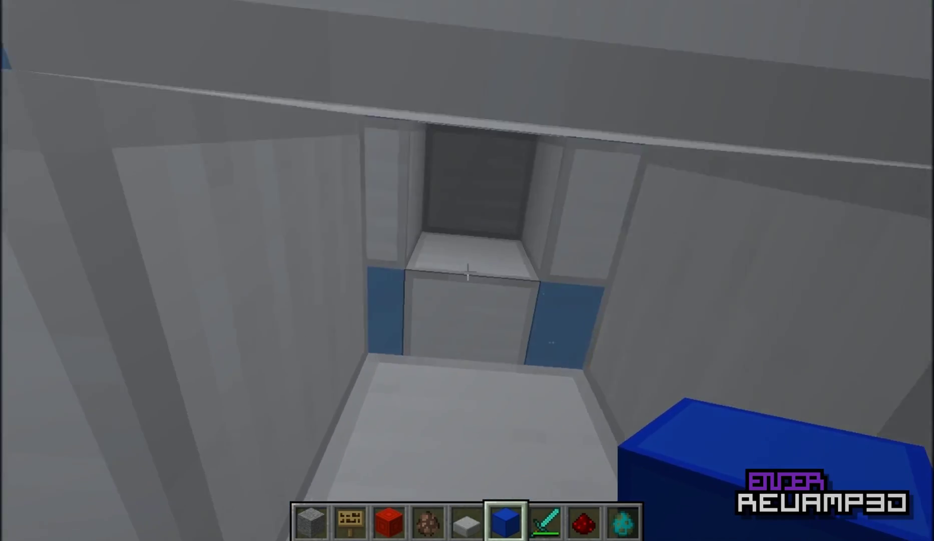
right_click(468, 272)
key("s")
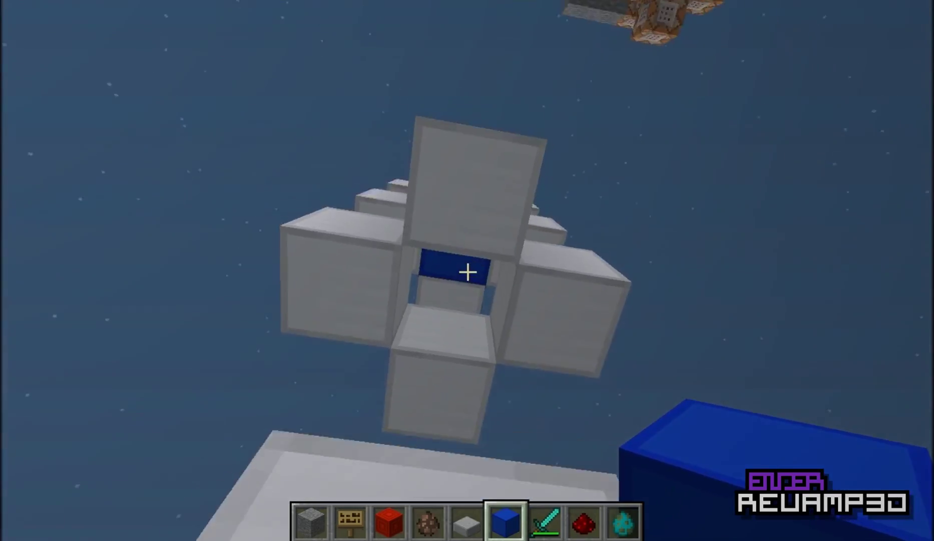
right_click(467, 272)
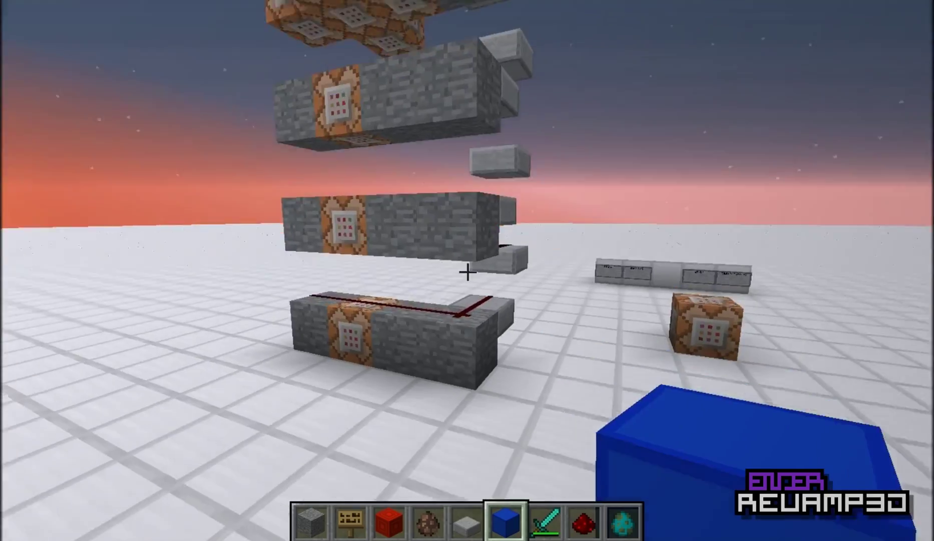
Step: Stack five redstone blocks against the command column to rebuild the statue
scroll(467, 272, "up", 4)
scroll(467, 271, "down", 1)
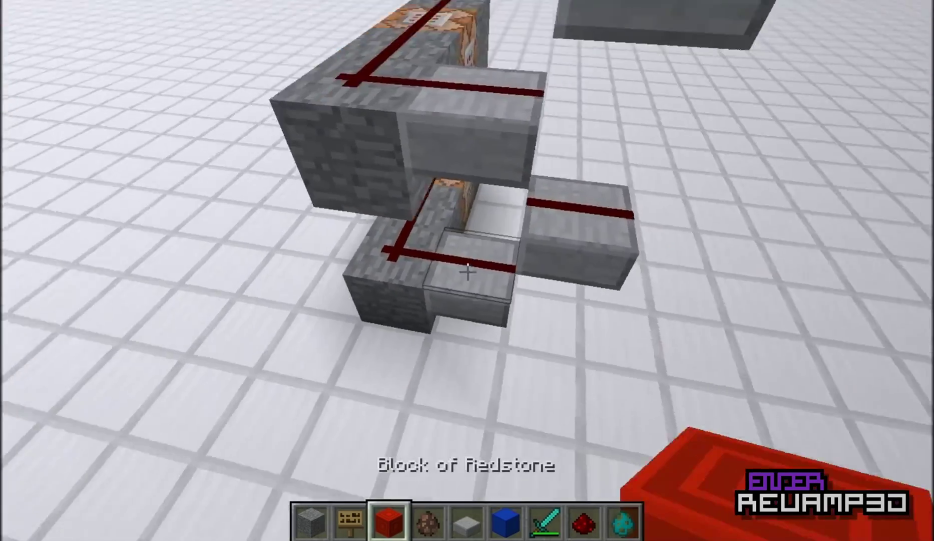
right_click(467, 272)
key("space")
right_click(467, 272)
right_click(467, 272)
right_click(467, 272)
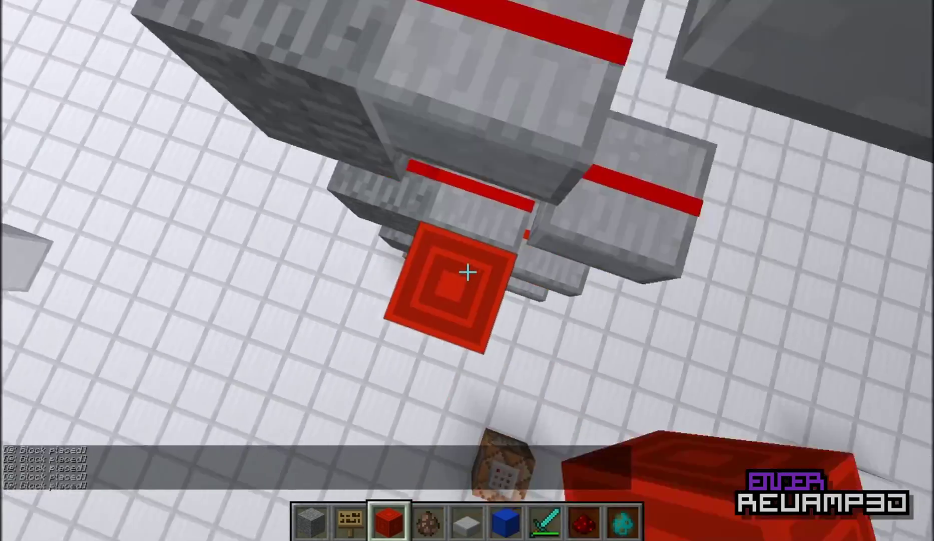
right_click(467, 272)
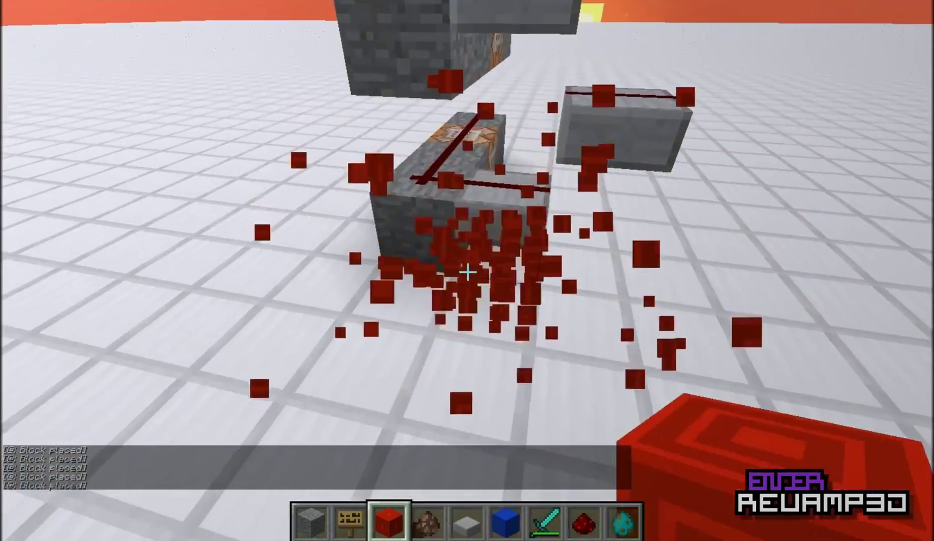
scroll(467, 272, "down", 3)
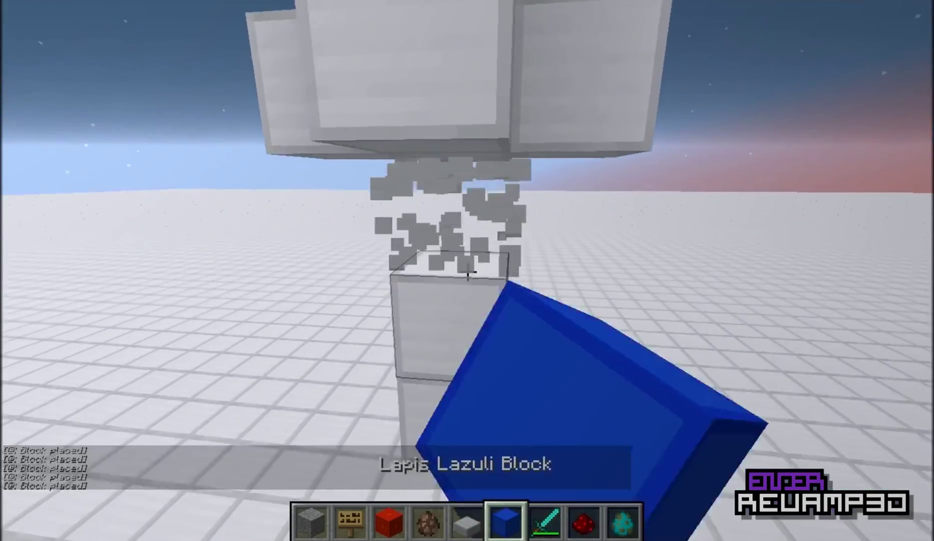
scroll(467, 272, "up", 3)
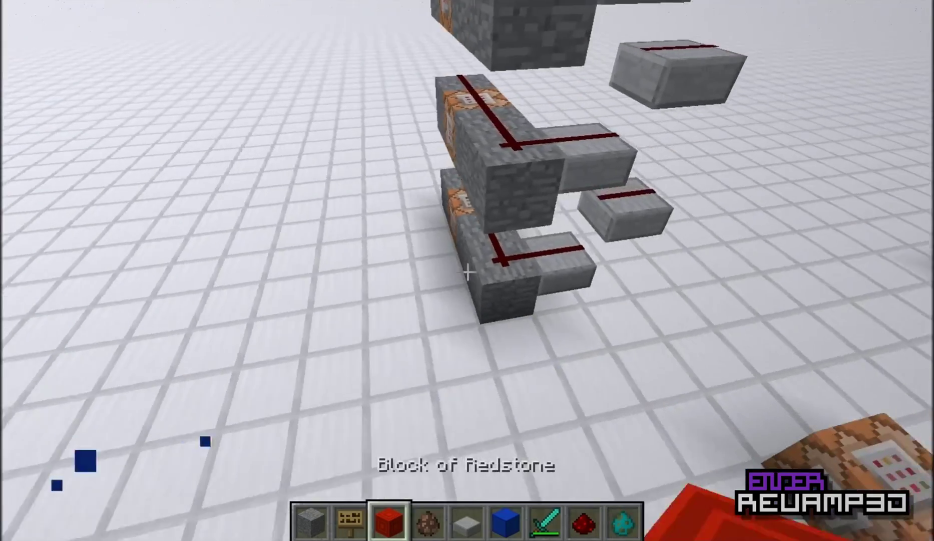
scroll(467, 272, "down", 3)
scroll(467, 272, "up", 3)
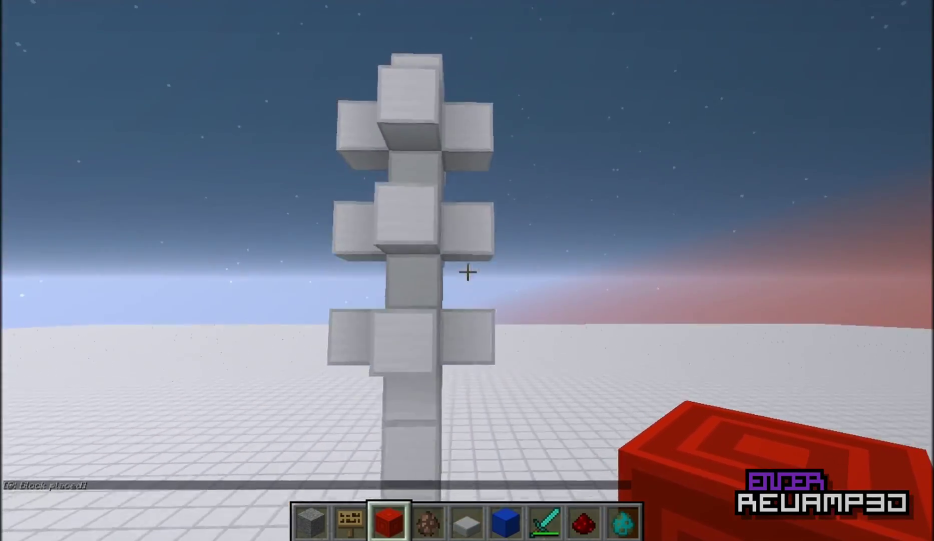
Step: Fly down beside the command tower, pick a command block, and approach the white statue
key("w")
key("shift")
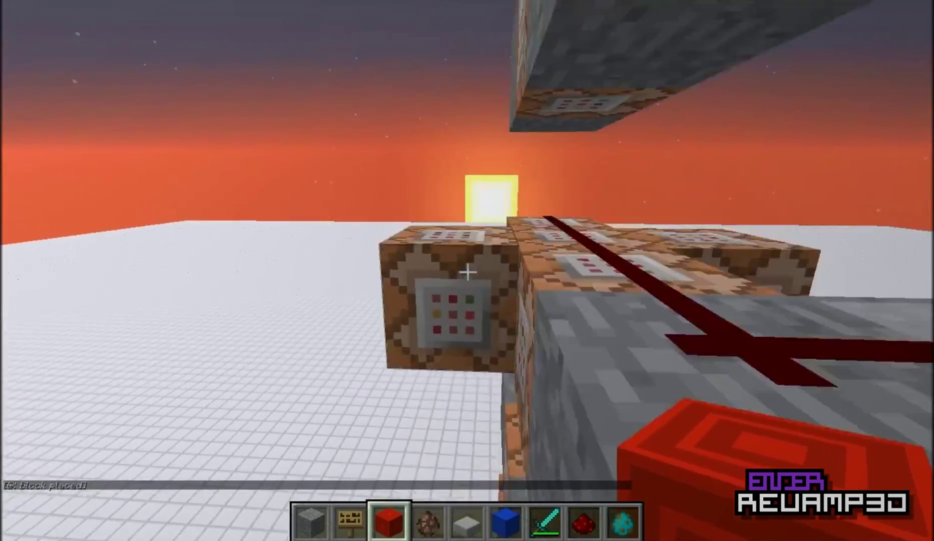
middle_click(468, 272)
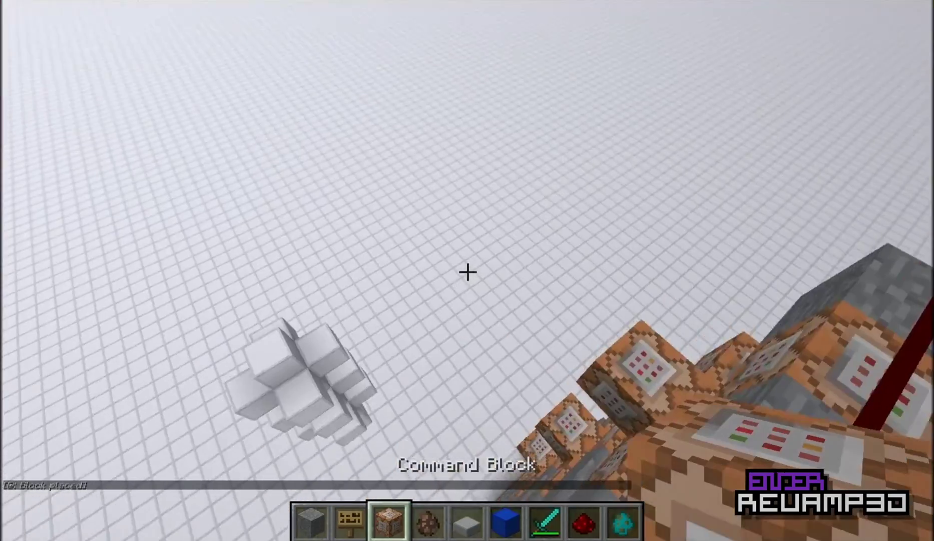
key("shift")
key("s")
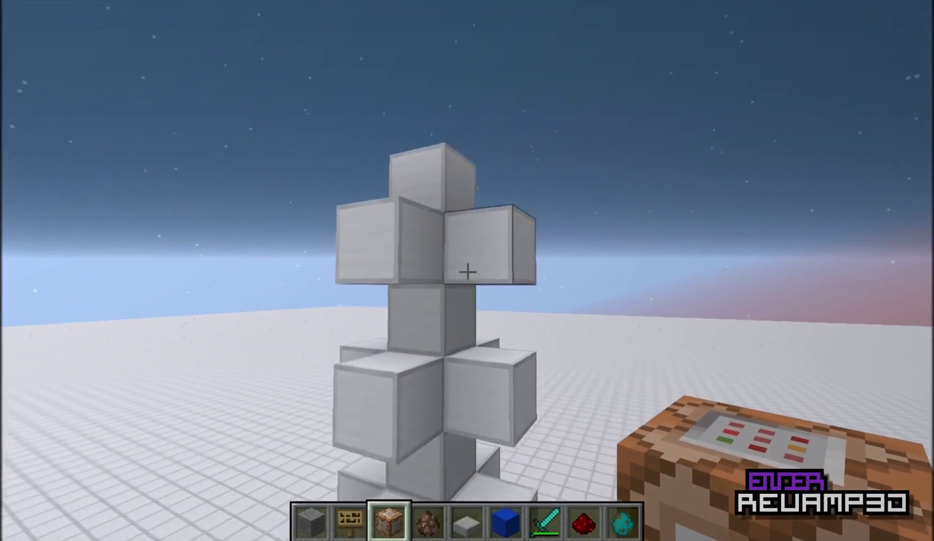
key("w")
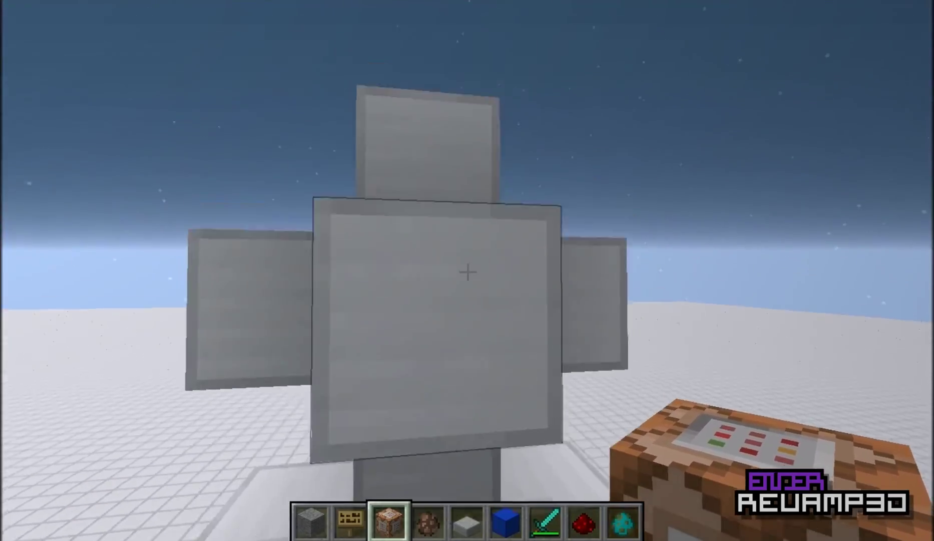
Step: Break the white statue apart block by block, starting from the top
left_click(468, 270)
left_click(468, 270)
left_click(467, 270)
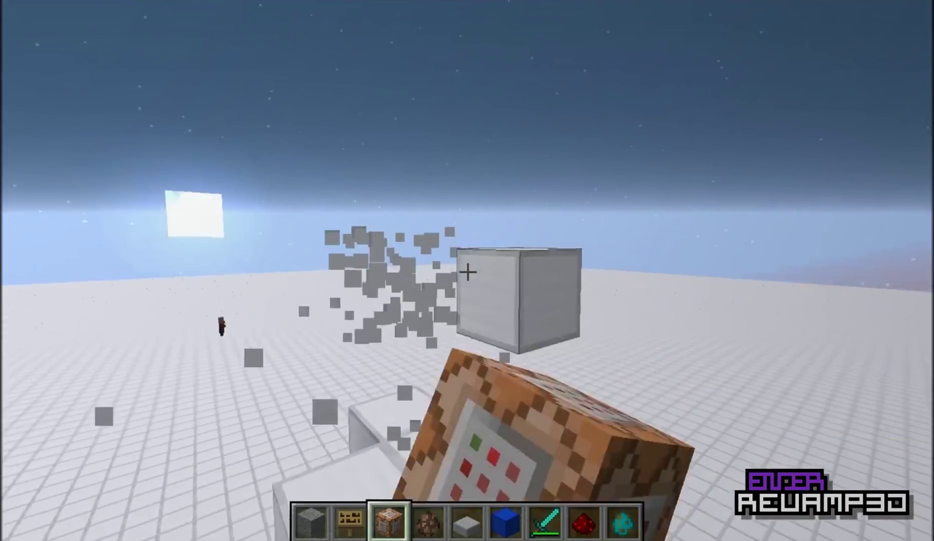
left_click(468, 271)
left_click(468, 270)
left_click(467, 272)
left_click(468, 272)
left_click(467, 272)
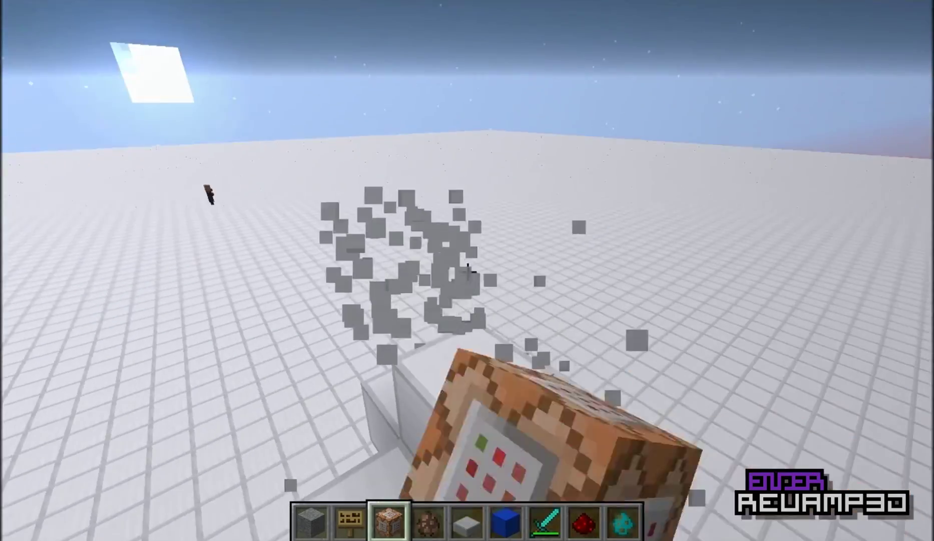
left_click(468, 272)
left_click(467, 272)
left_click(468, 272)
left_click(467, 270)
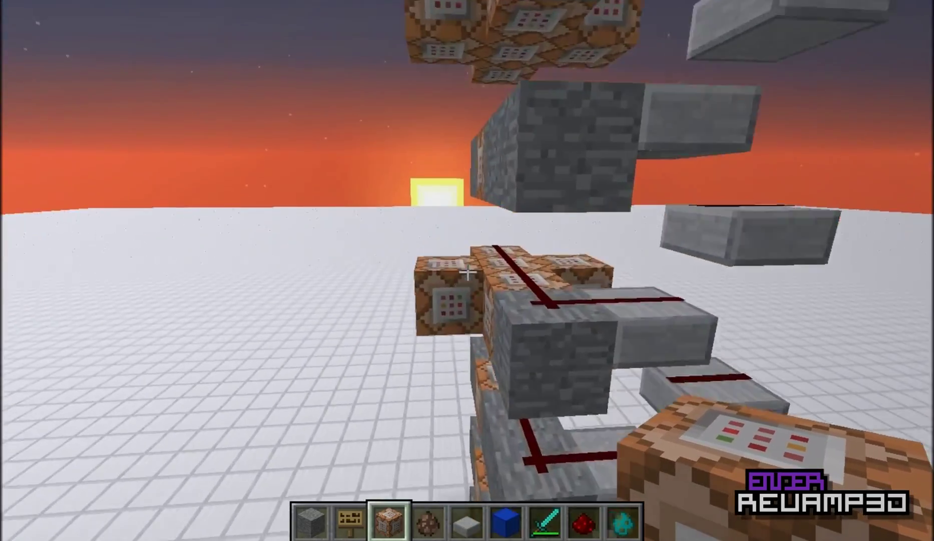
right_click(468, 272)
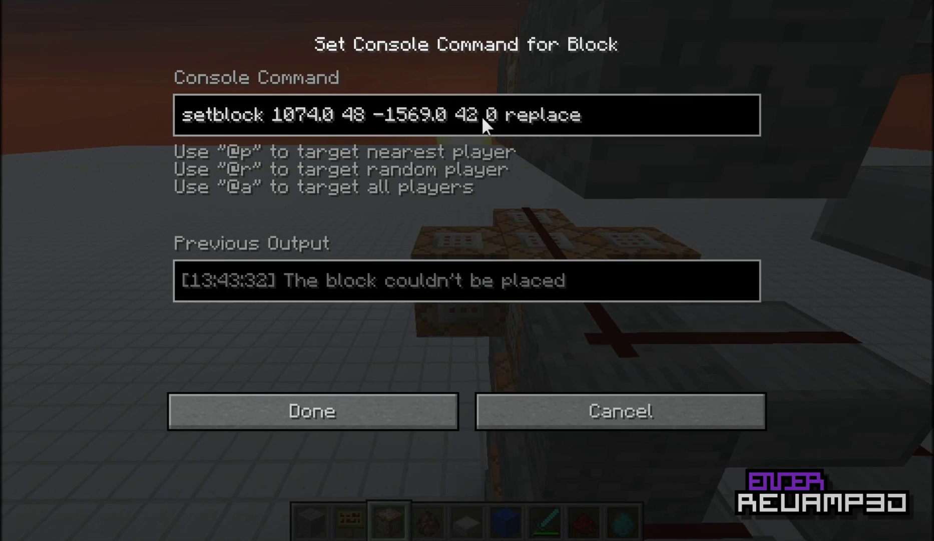
left_click(364, 114)
key("Left")
key("Left")
key("Left")
key("Left")
key("Right")
key("Right")
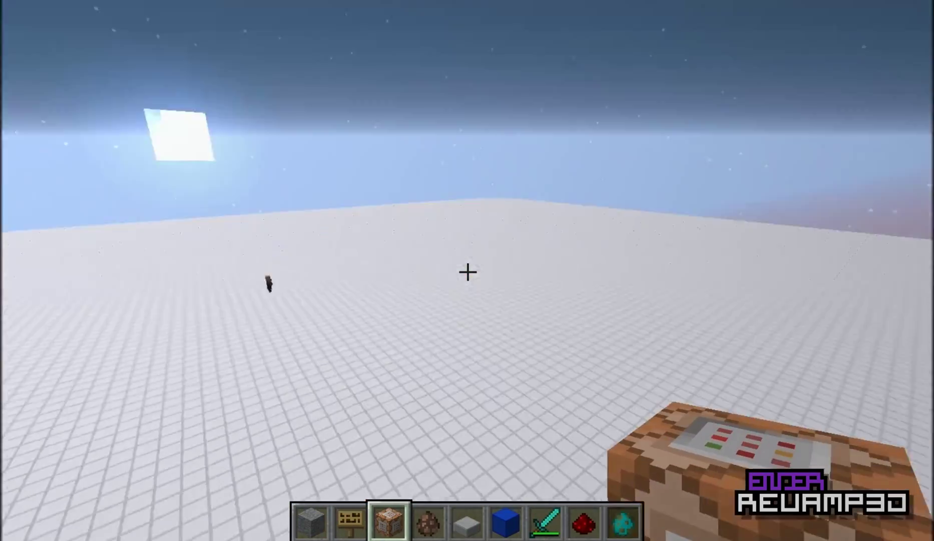
key("s")
scroll(467, 272, "down", 4)
scroll(467, 272, "up", 4)
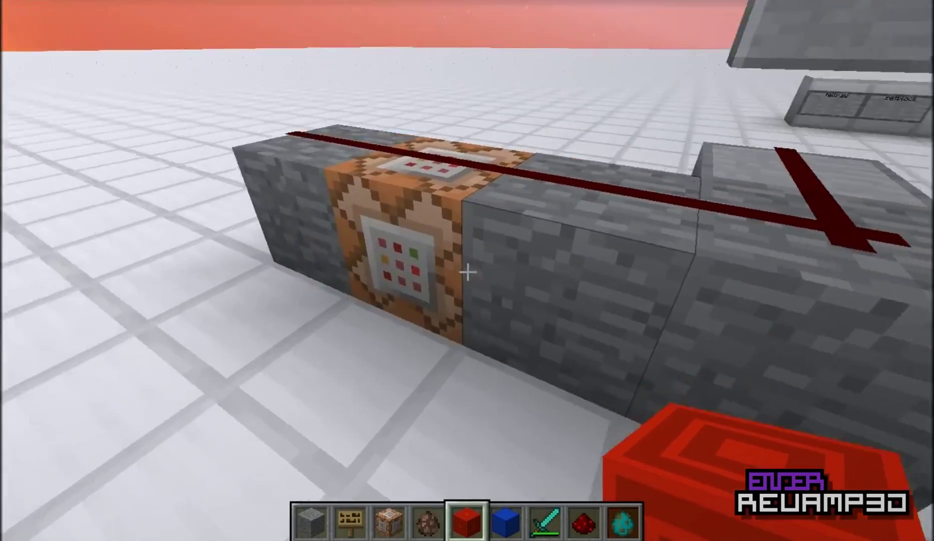
Step: Change the setblock block ID from 42 to 0 in the height 45 and 46 command blocks
right_click(468, 272)
left_click(481, 111)
key("BackSpace")
key("BackSpace")
type("0")
left_click(325, 411)
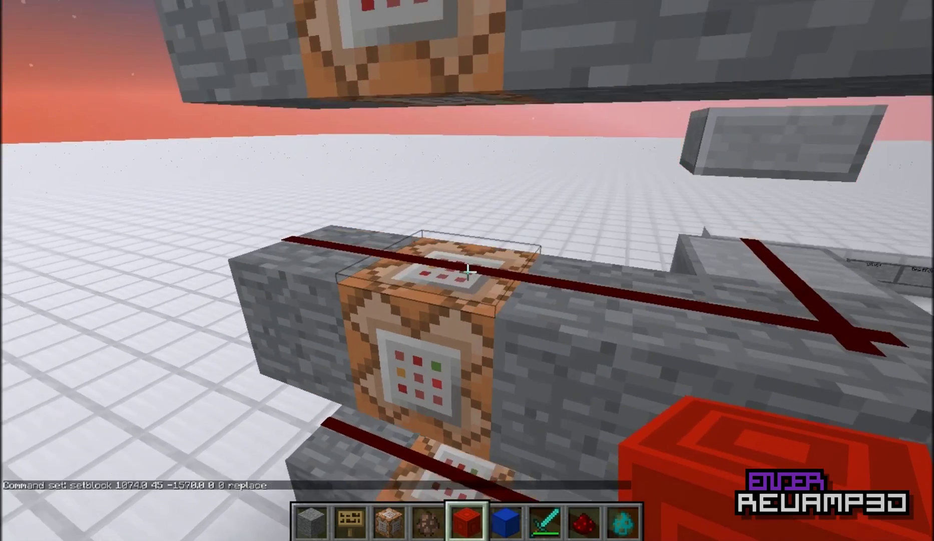
right_click(467, 273)
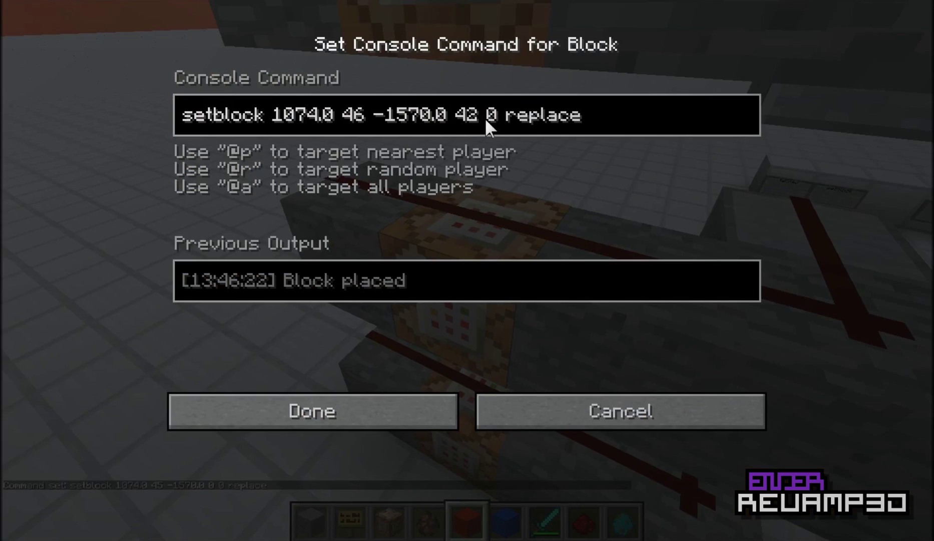
key("BackSpace")
key("BackSpace")
type("0")
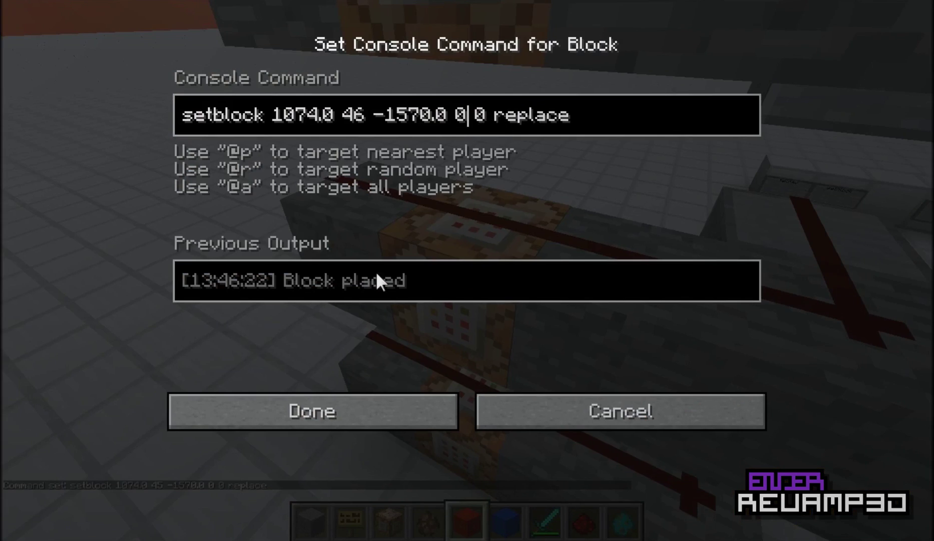
left_click(316, 412)
Step: Make the height 47 and 48 command blocks set block 0 instead of 42
right_click(467, 271)
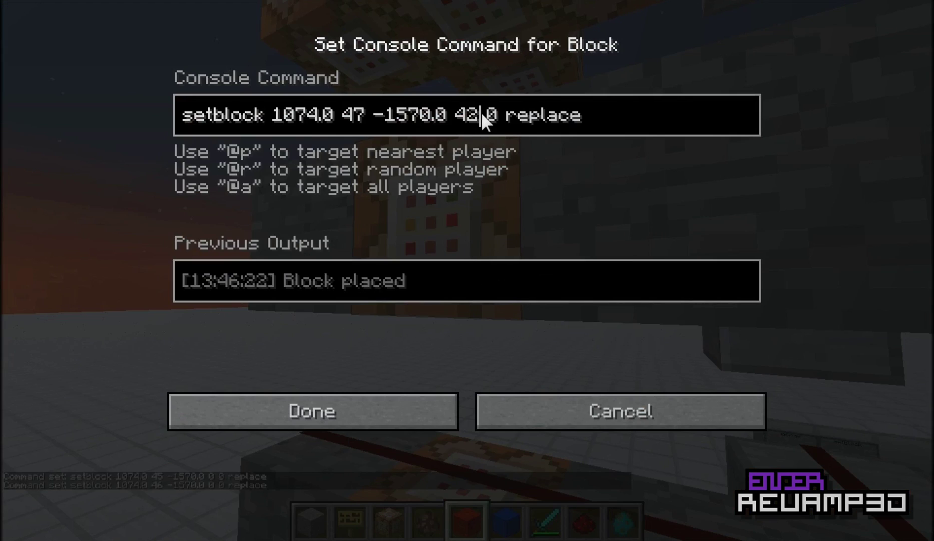
key("BackSpace")
key("BackSpace")
type("0")
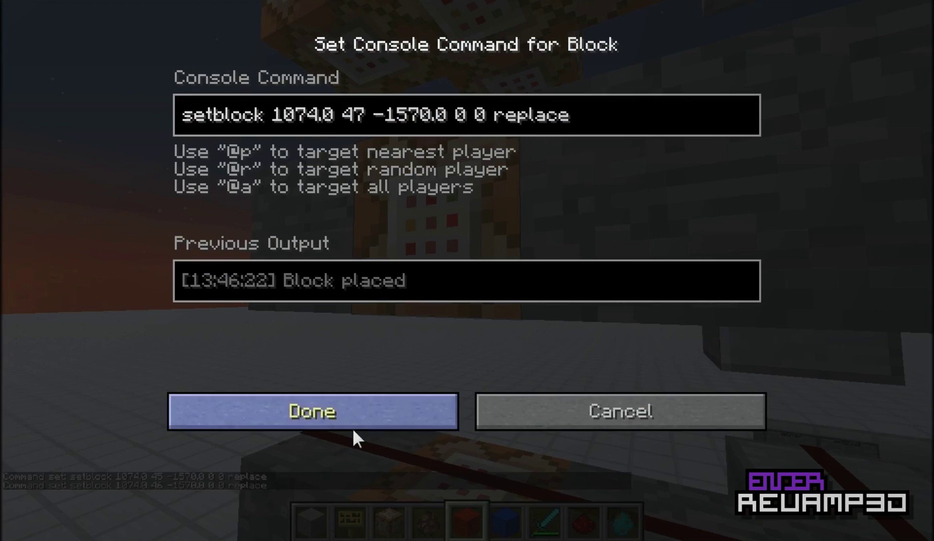
left_click(353, 423)
right_click(468, 271)
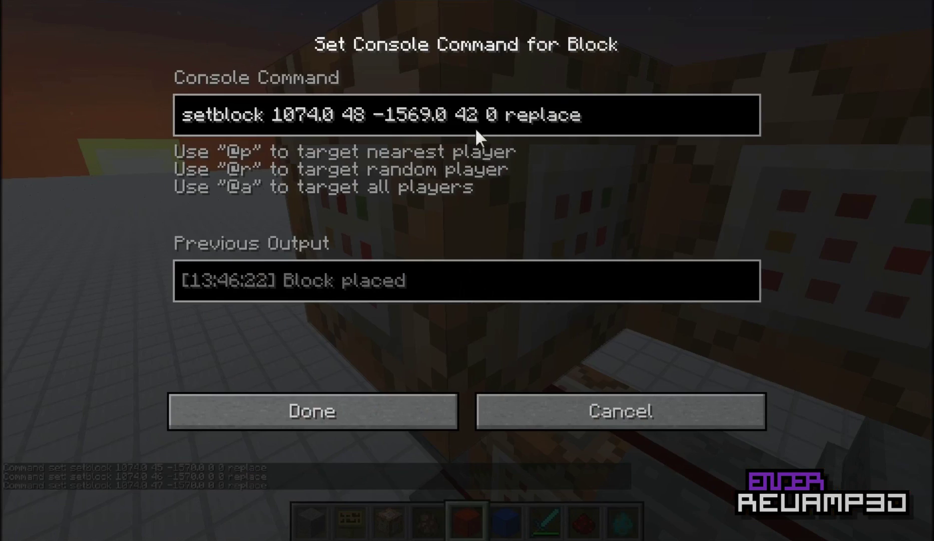
type("0")
left_click(393, 418)
key("shift")
key("d")
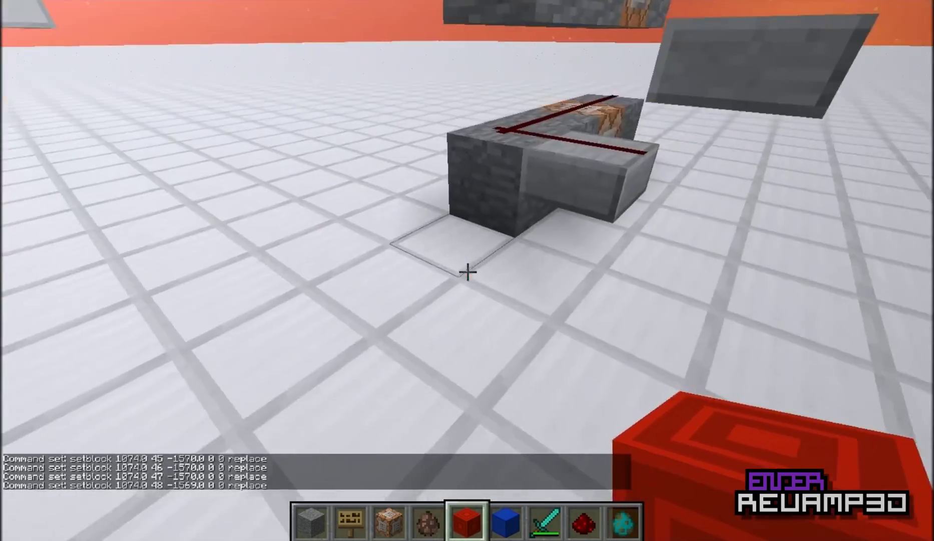
Step: Place a redstone block at the column's base to power it, then remove the upper redstone block
right_click(467, 272)
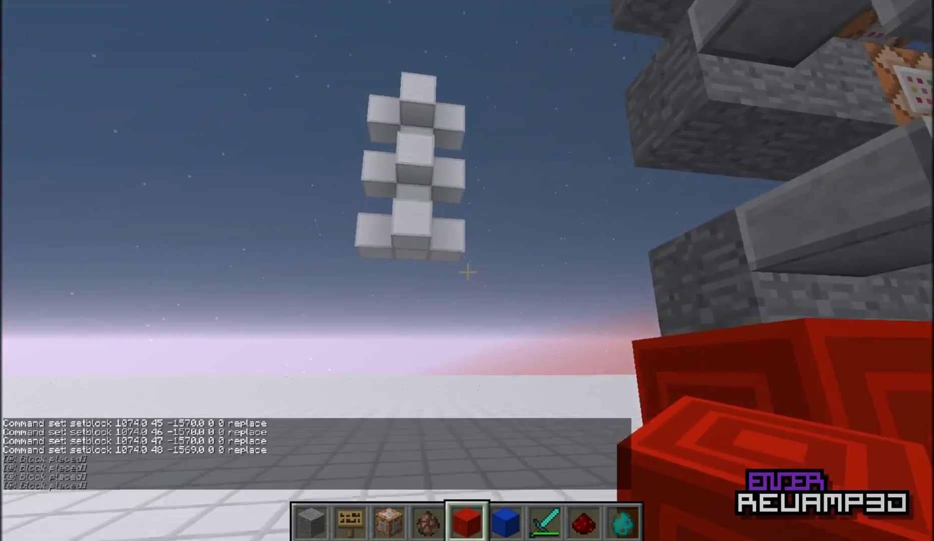
key("a")
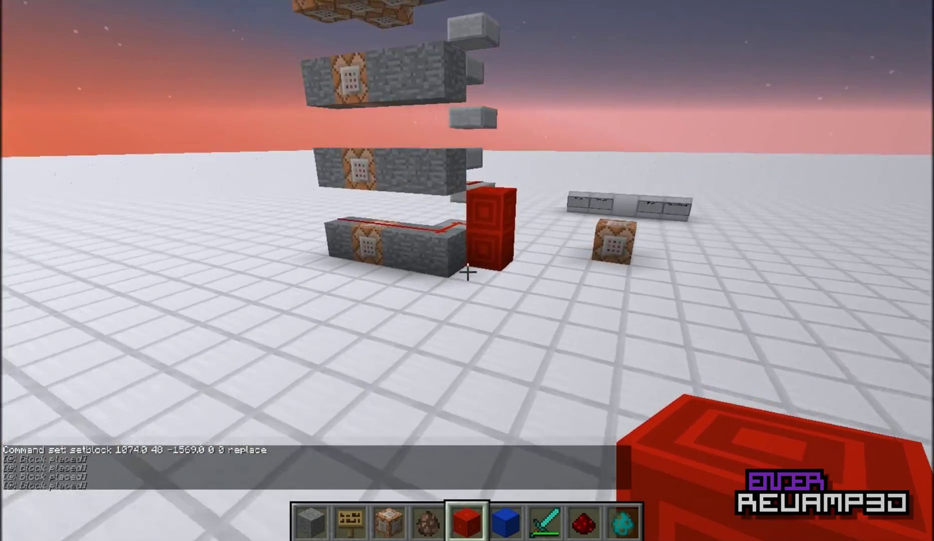
left_click(467, 272)
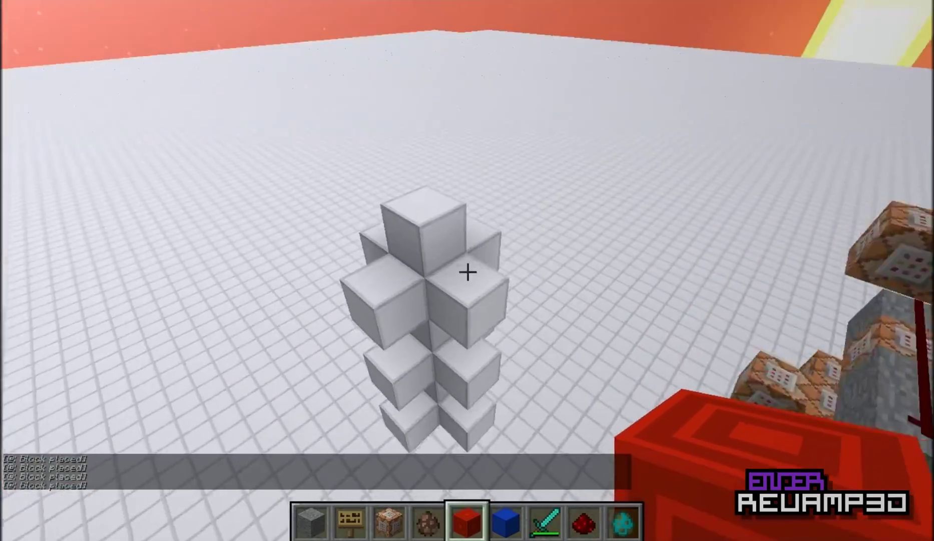
Step: Break away four blocks of the rebuilt white statue
left_click(467, 272)
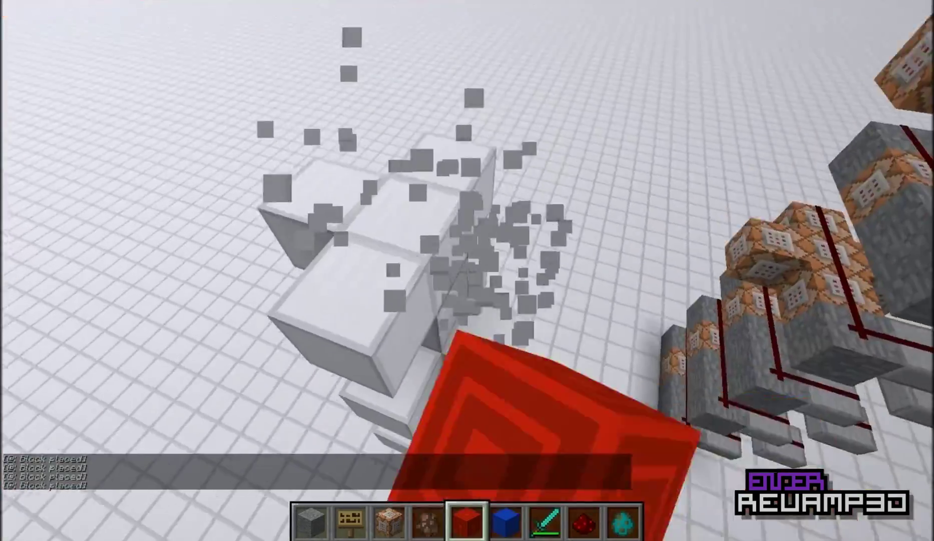
left_click(467, 272)
left_click(467, 272)
left_click(467, 272)
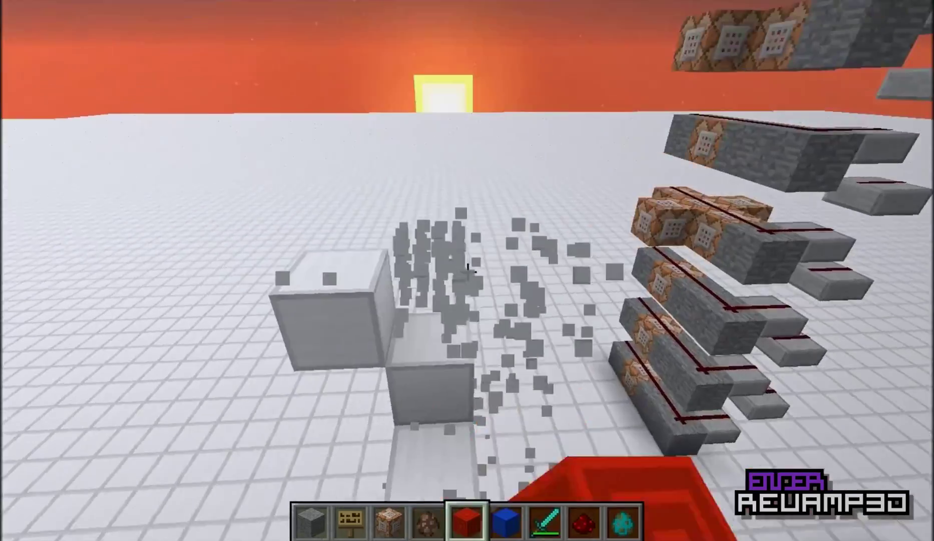